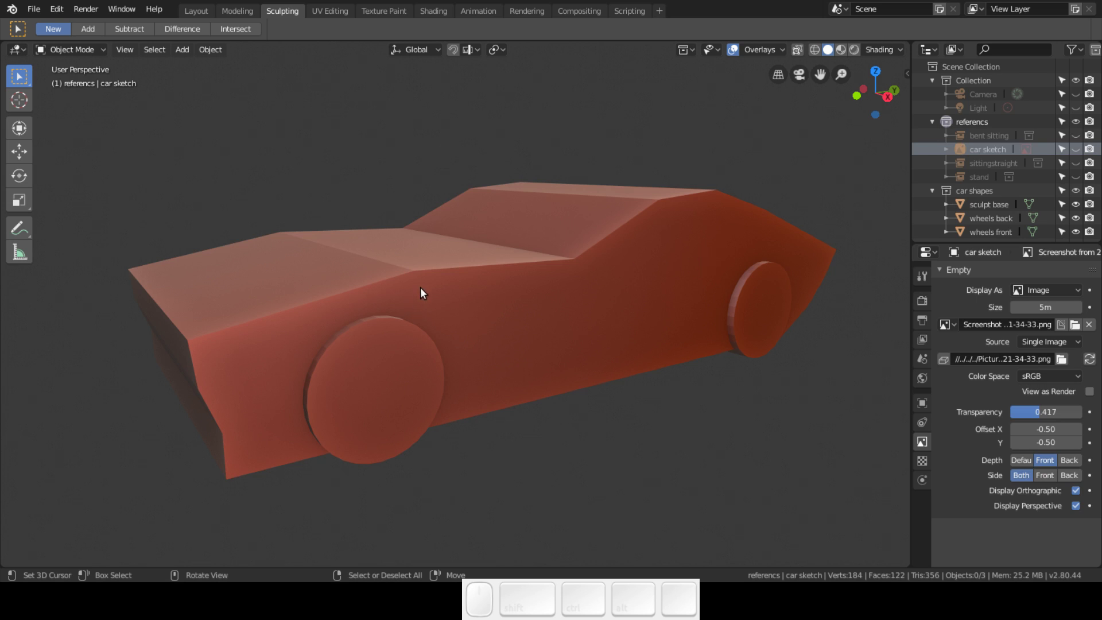
- Examine the car blockout from several angles, briefly showing the car sketch reference image and hiding it again
middle_drag(420, 287, 614, 194)
middle_drag(536, 201, 442, 202)
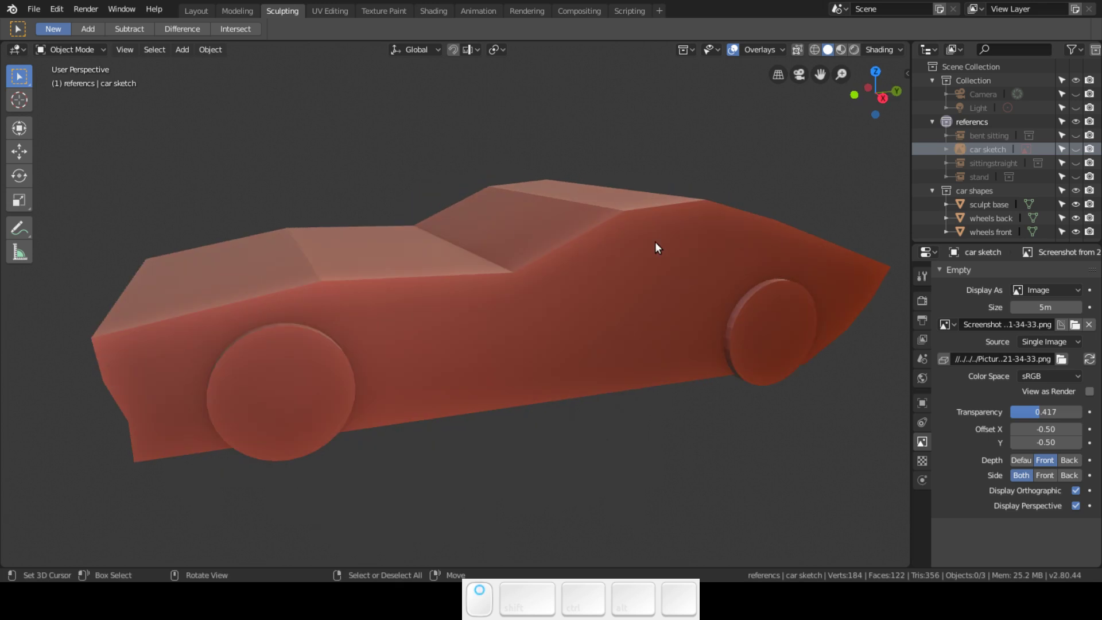
middle_drag(656, 242, 718, 225)
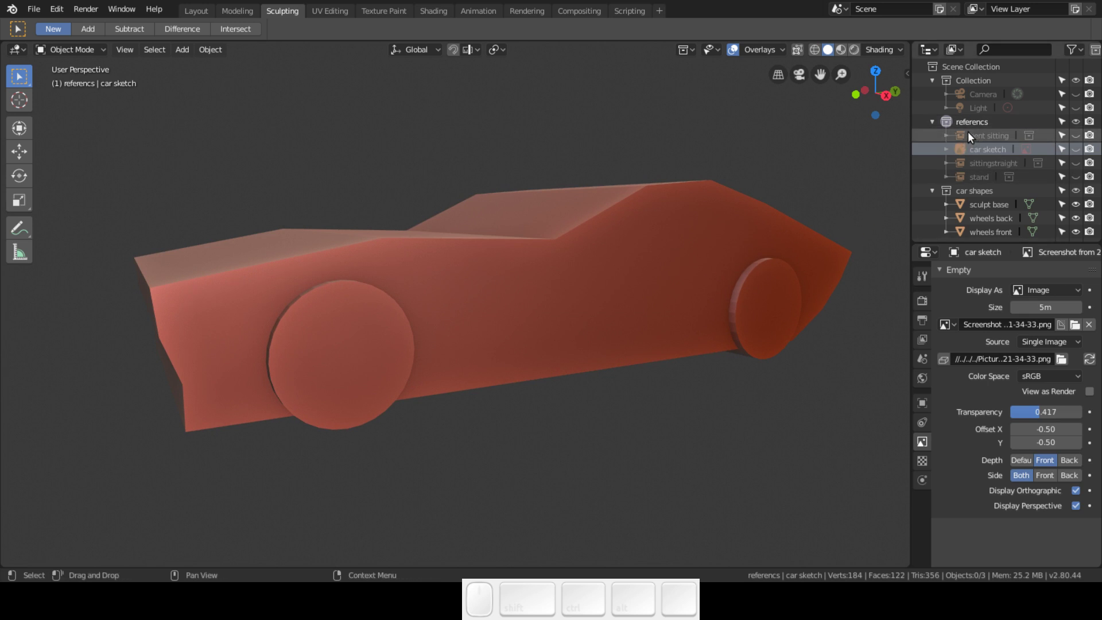
click(1076, 150)
mouse_move(762, 225)
middle_down()
mouse_move(640, 254)
mouse_move(620, 244)
mouse_move(765, 225)
middle_up()
click(1076, 151)
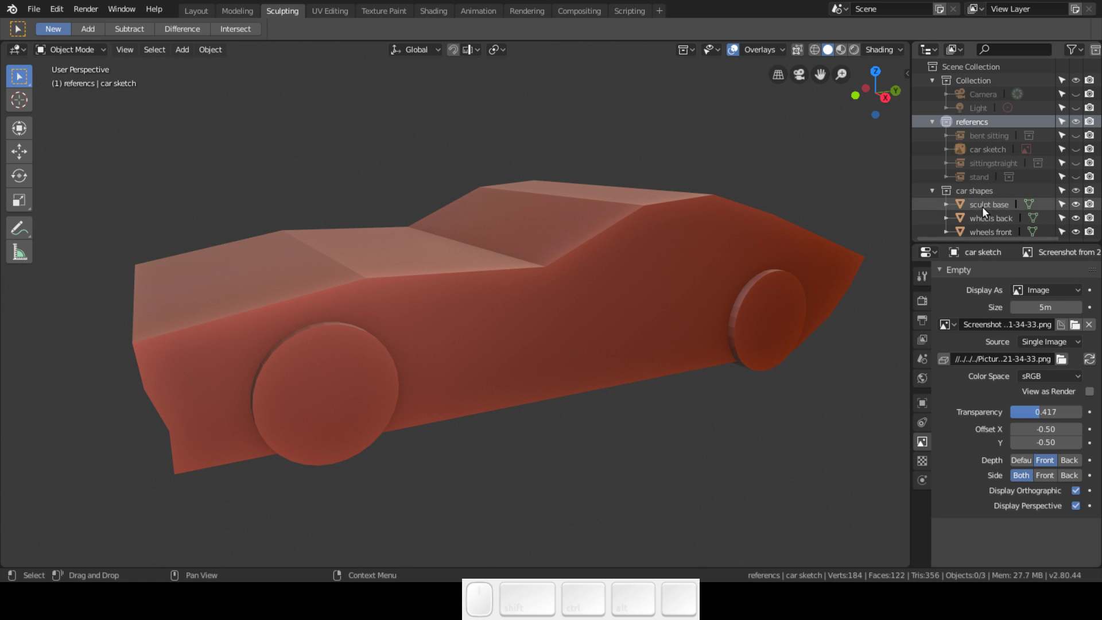
- Go through the body and wheel objects, select the sculpt base and switch it to Sculpt Mode
click(669, 242)
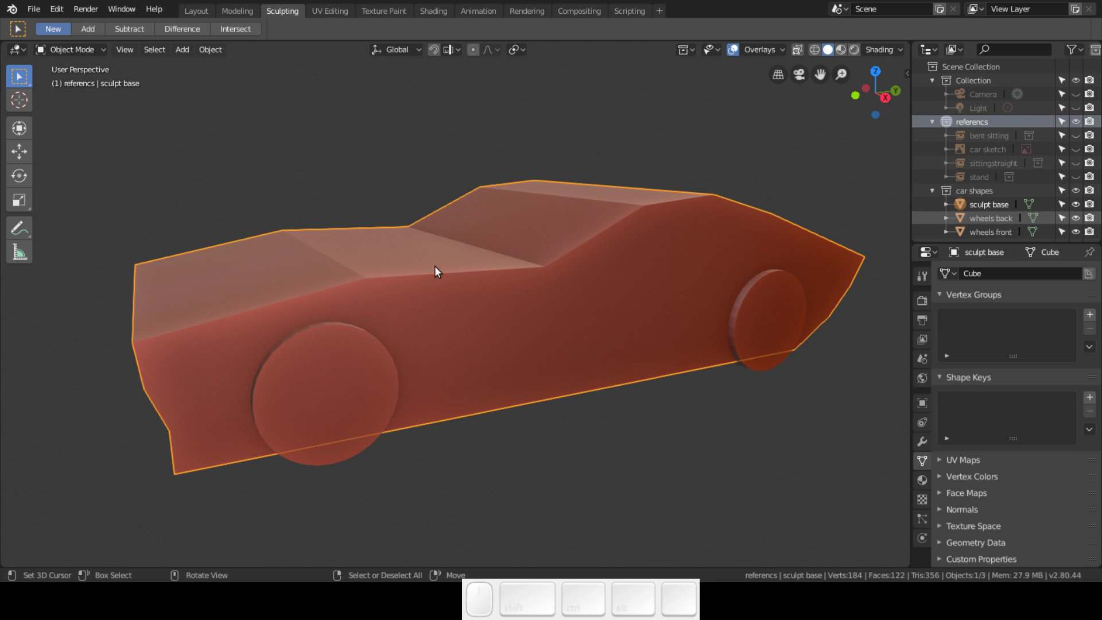
click(994, 219)
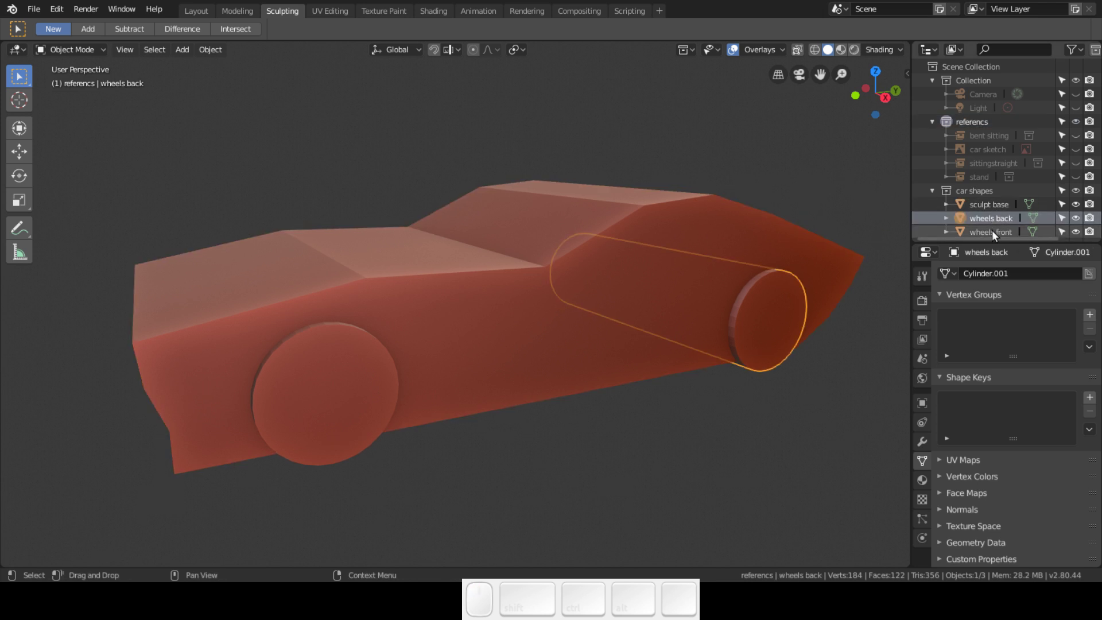
click(992, 232)
click(993, 205)
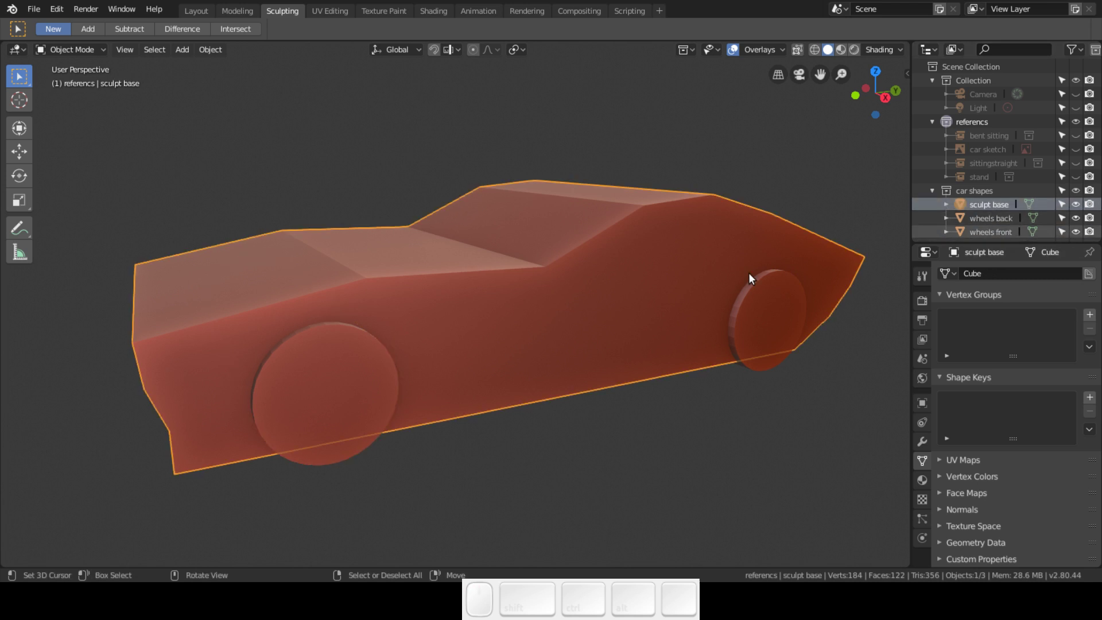
click(96, 49)
click(101, 95)
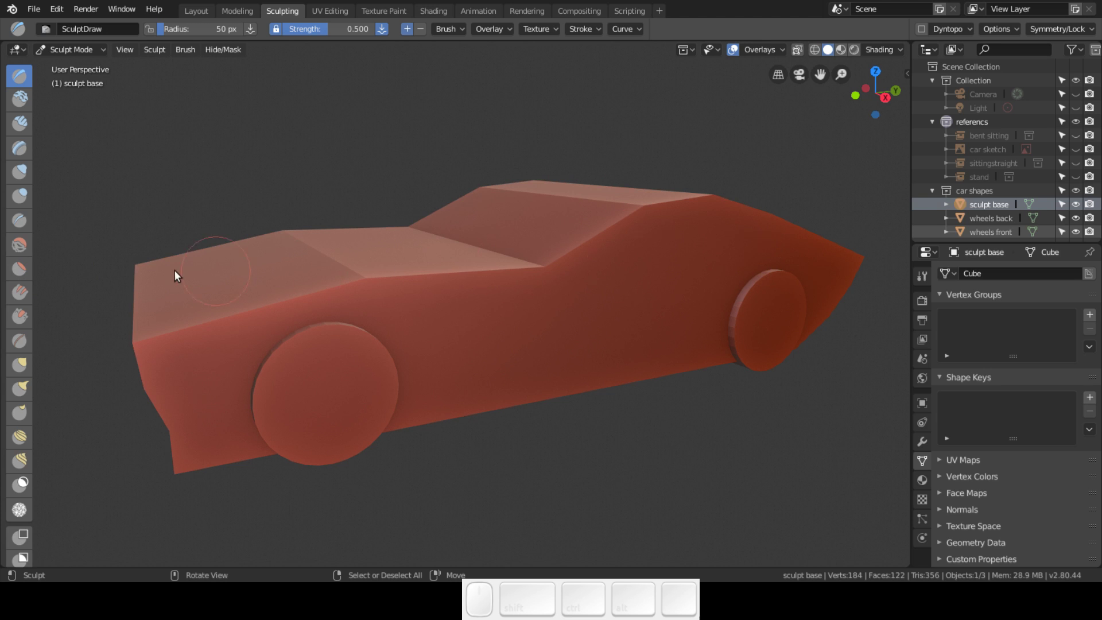
- Pick the Flatten brush and show its active tool settings in an enlarged properties area
click(19, 270)
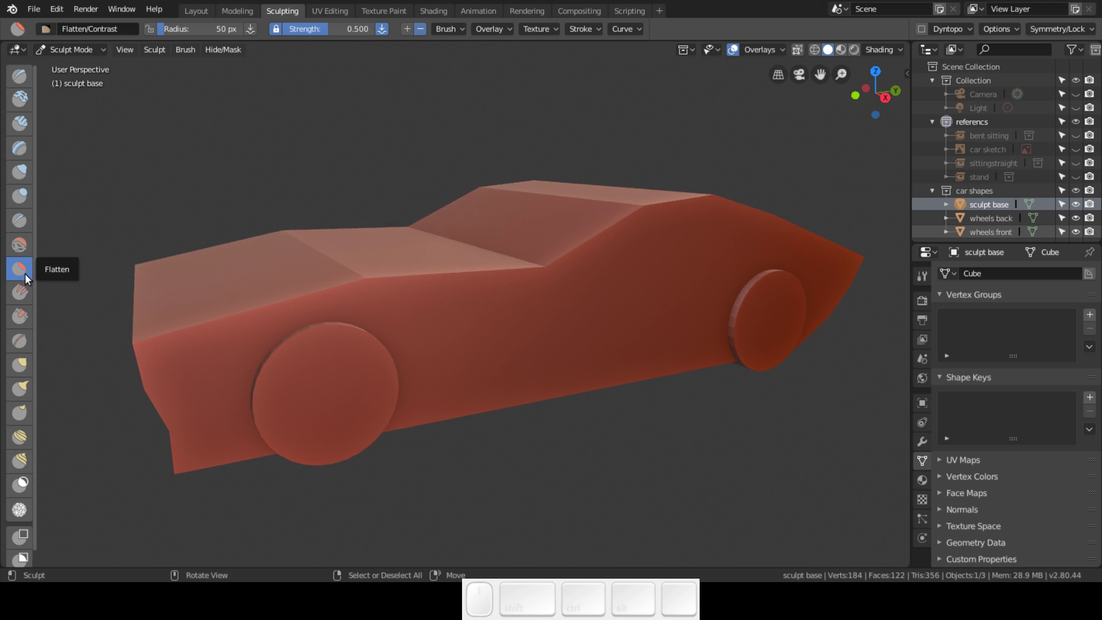
click(922, 275)
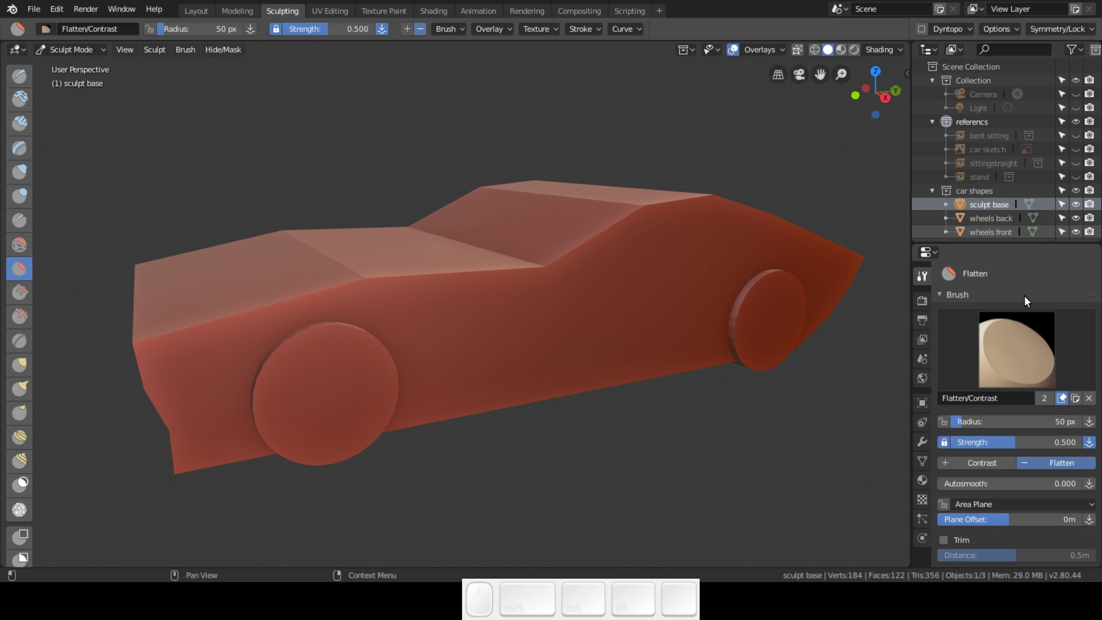
mouse_move(1016, 240)
mouse_down()
mouse_move(1014, 150)
mouse_move(1013, 164)
mouse_up()
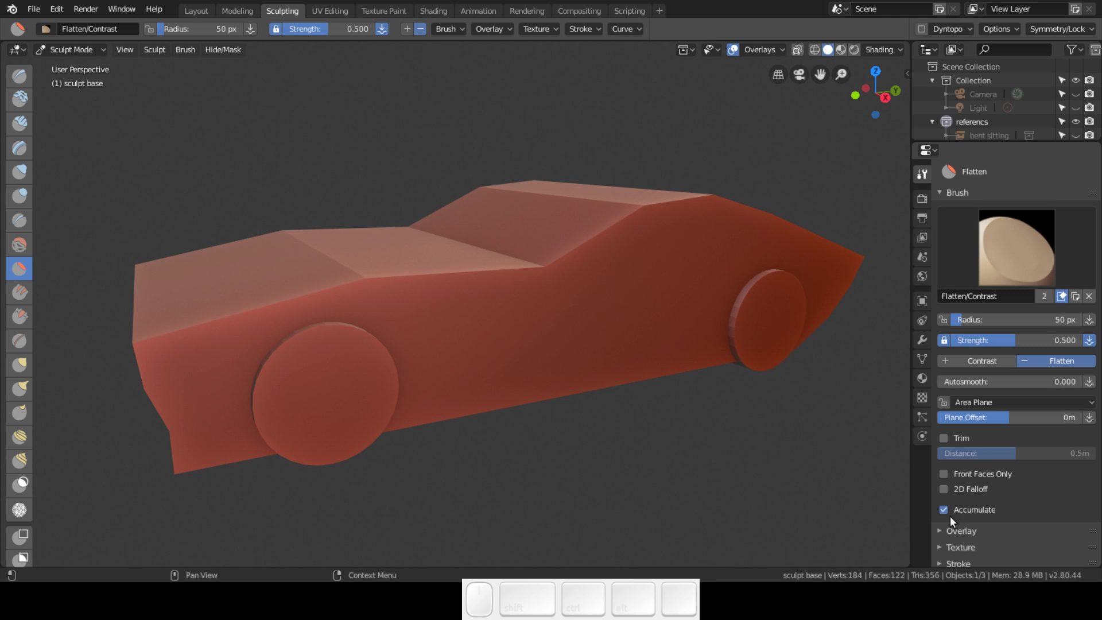
- Enable the Curve Alpha overlay for the Flatten brush, toggling it to compare the cursor display
click(942, 530)
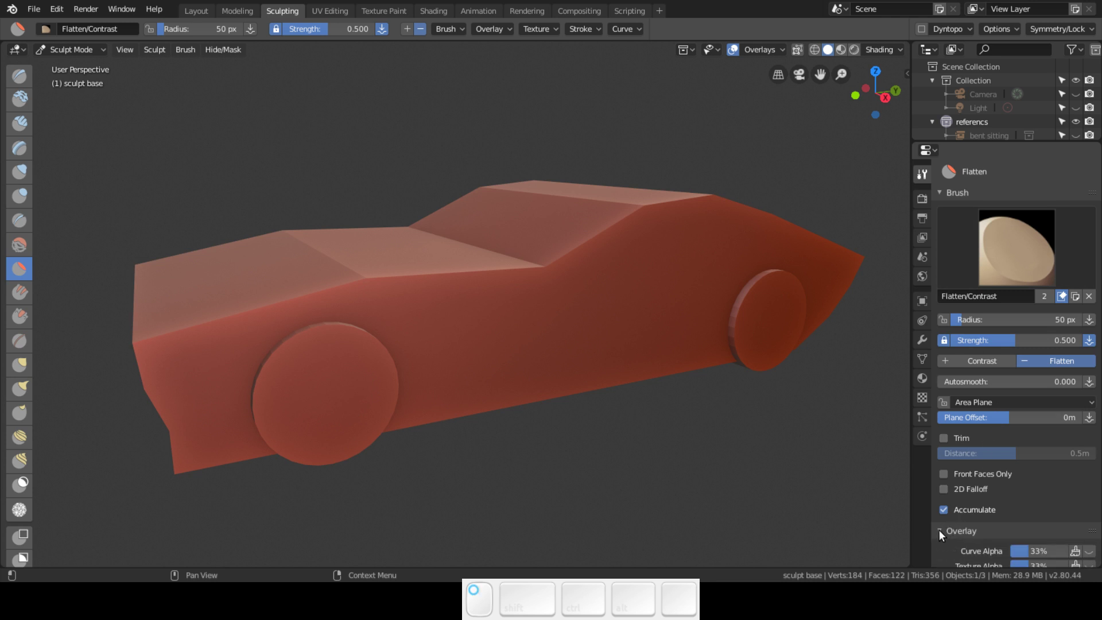
click(1089, 551)
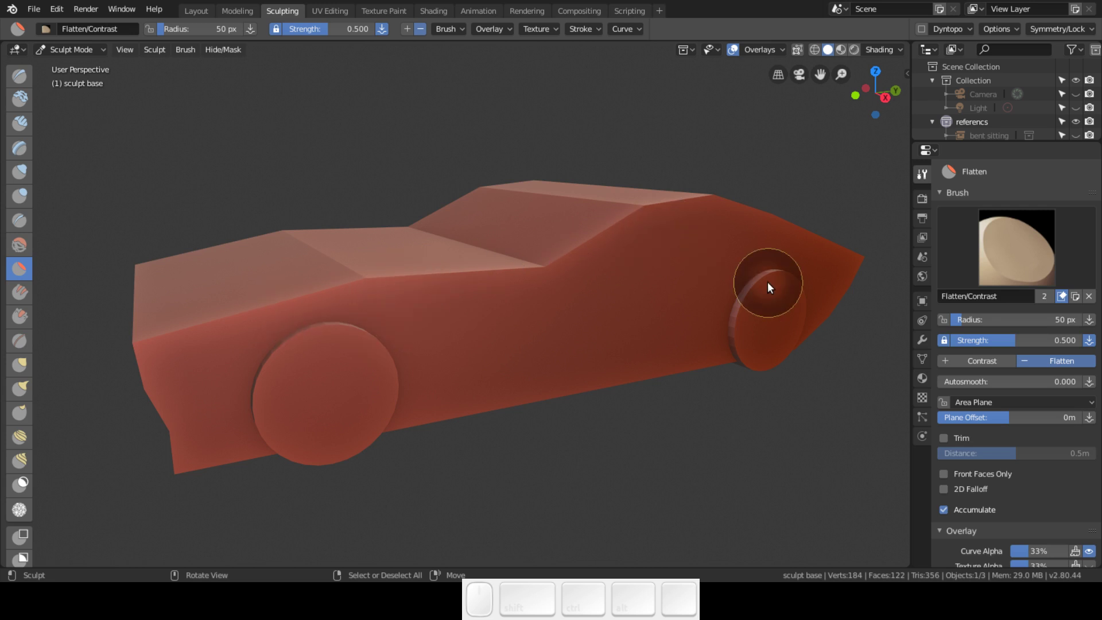
click(1088, 552)
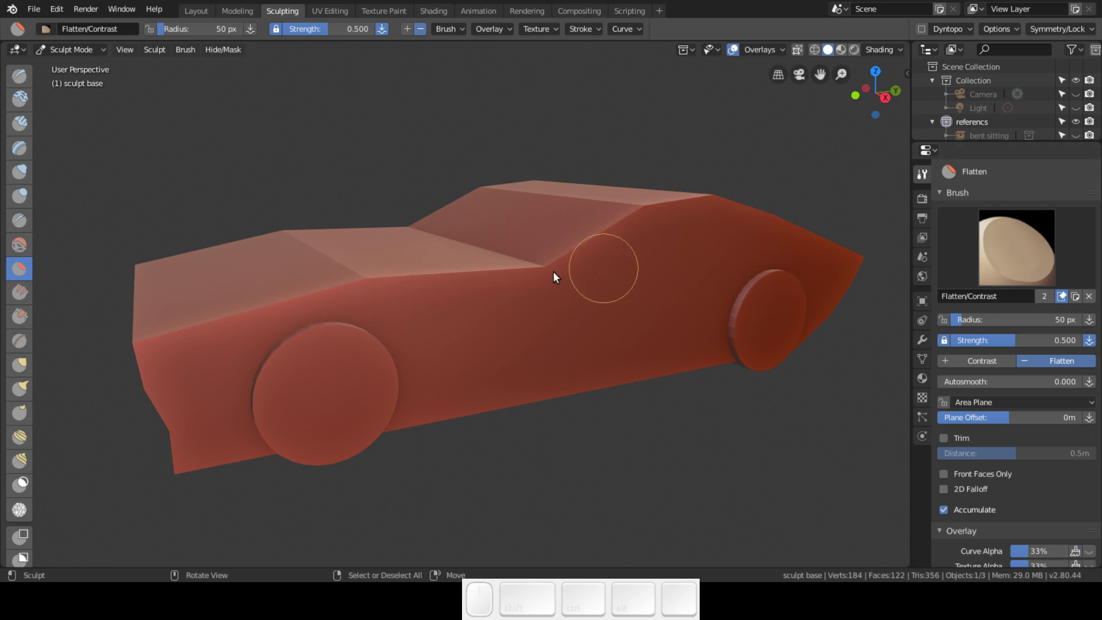
click(1089, 552)
click(942, 530)
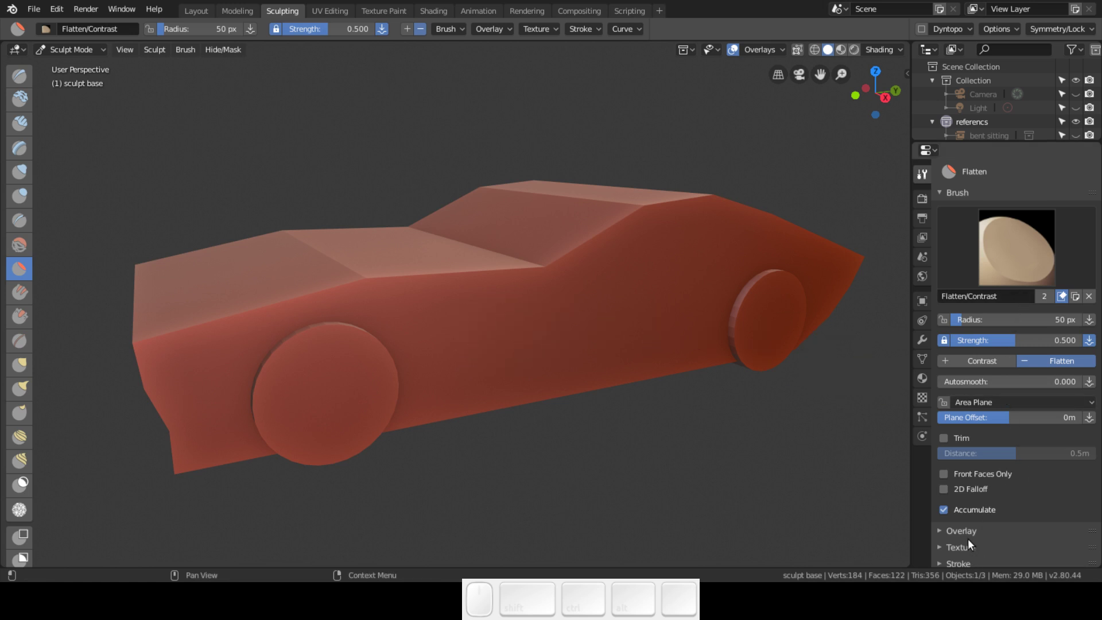
- Set the Flatten brush's falloff curve to the rounded preset
scroll(998, 373, down, 4)
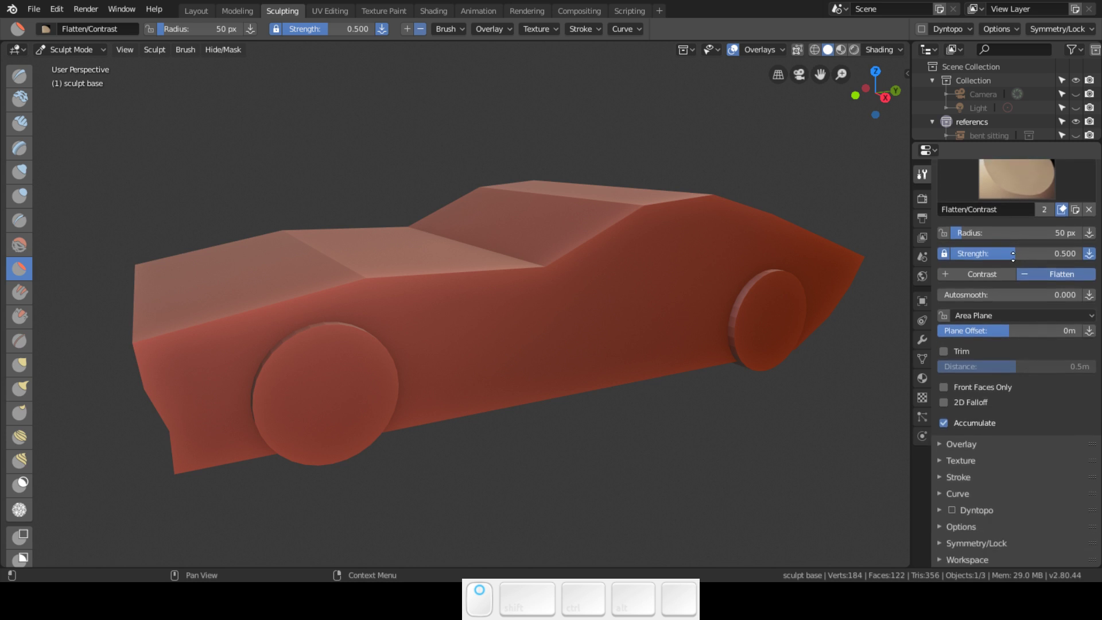
click(938, 494)
scroll(981, 402, down, 6)
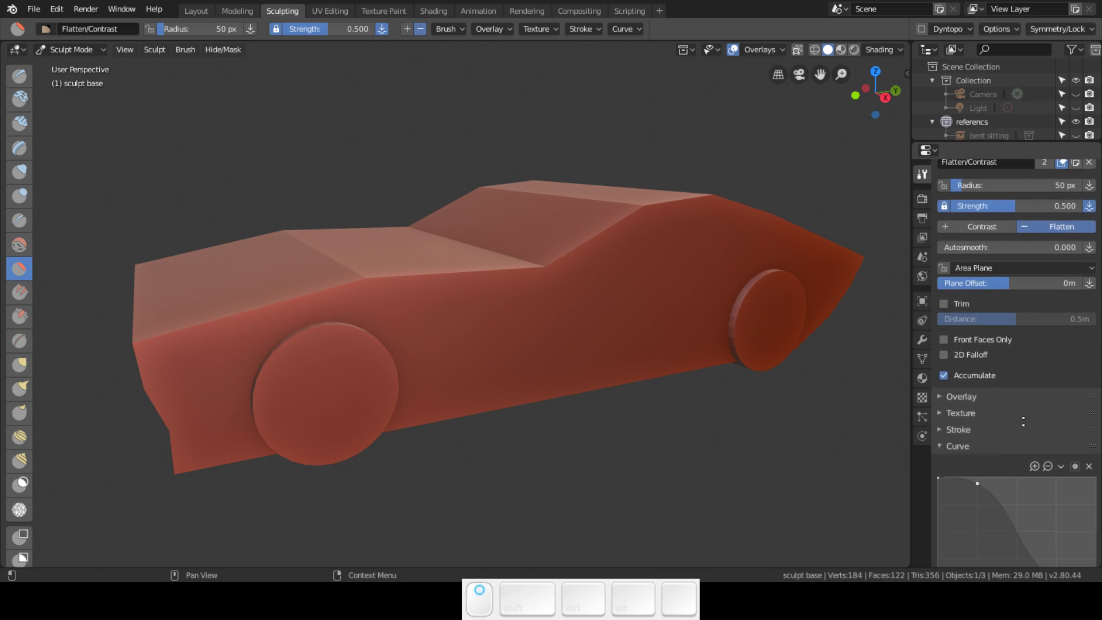
click(968, 492)
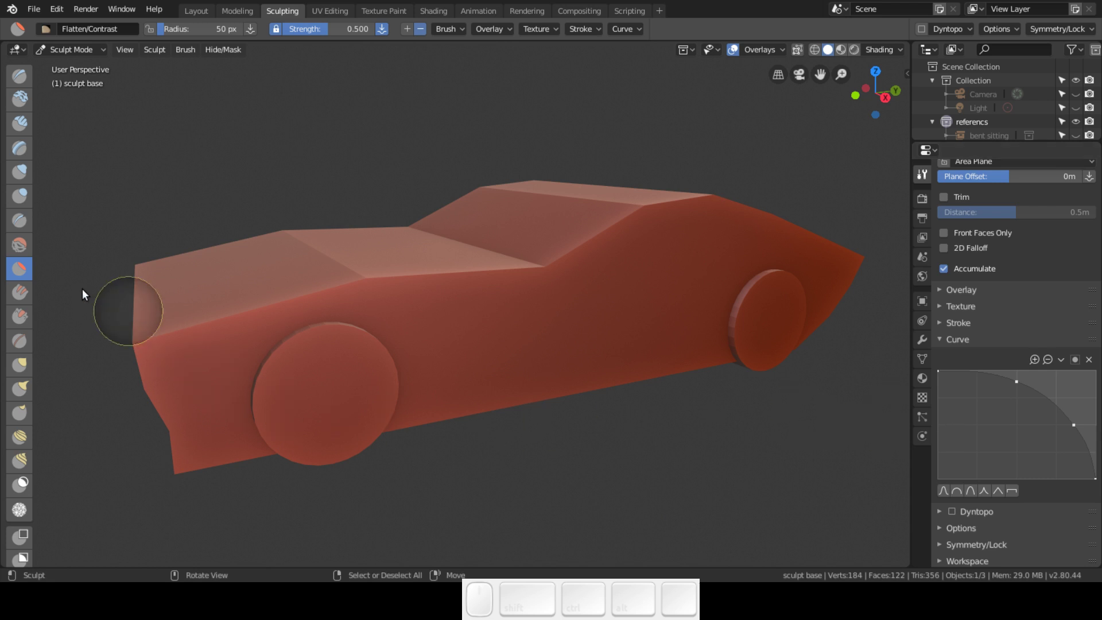
- Pick the Smooth brush, set its falloff curve to the rounded preset and enable its Curve Alpha overlay
click(19, 245)
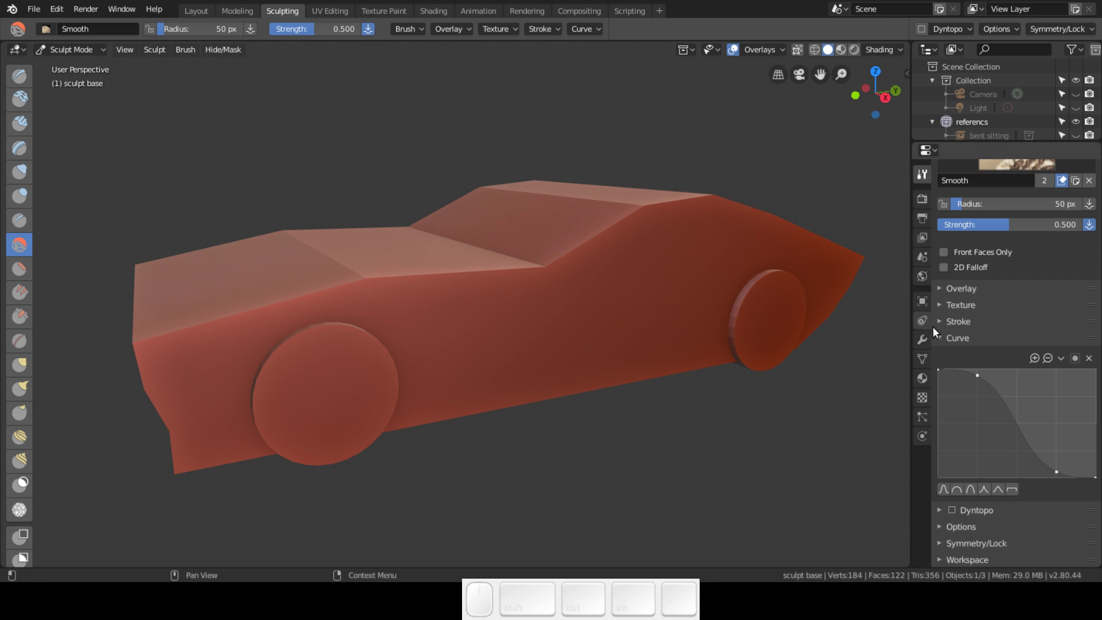
click(965, 488)
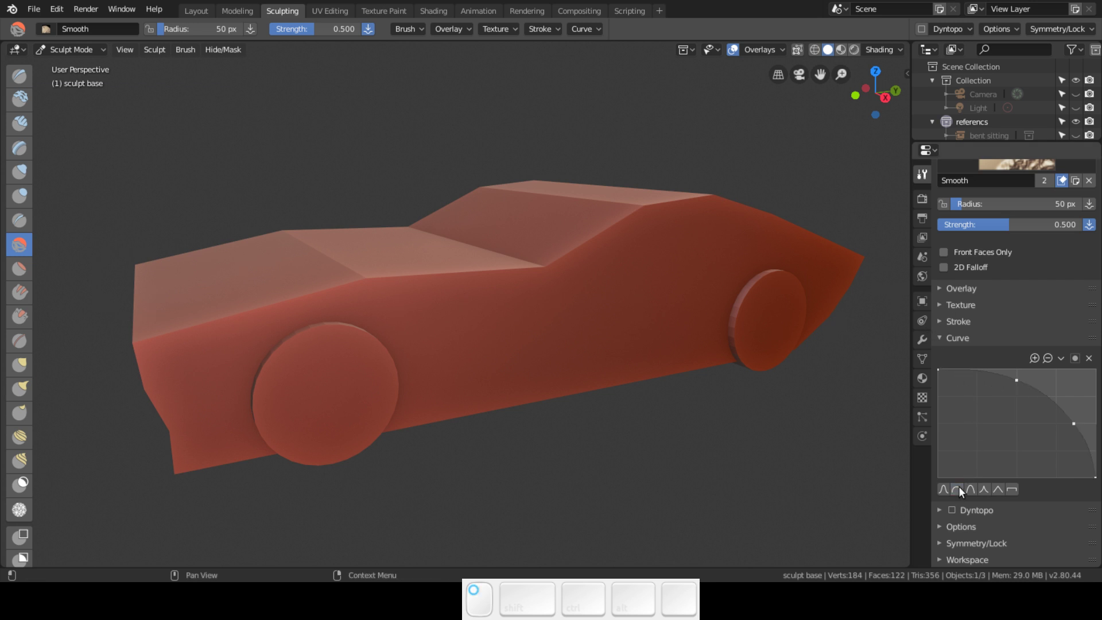
click(941, 339)
click(945, 405)
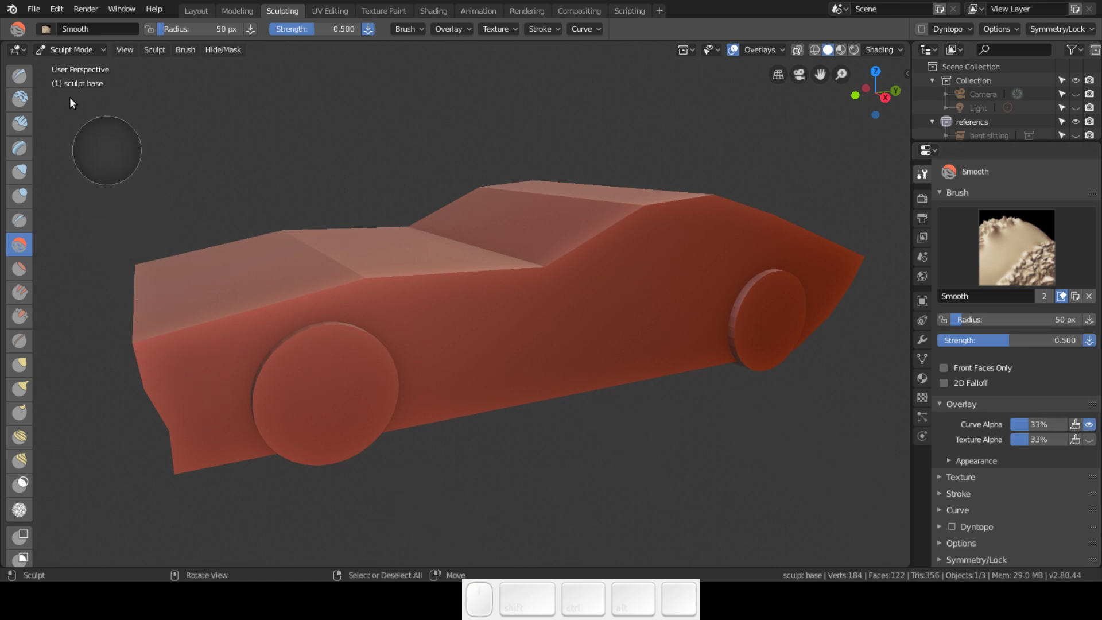
- Pick the Clay Strips brush, enable its Curve Alpha overlay and set its falloff curve to the rounded preset
click(20, 123)
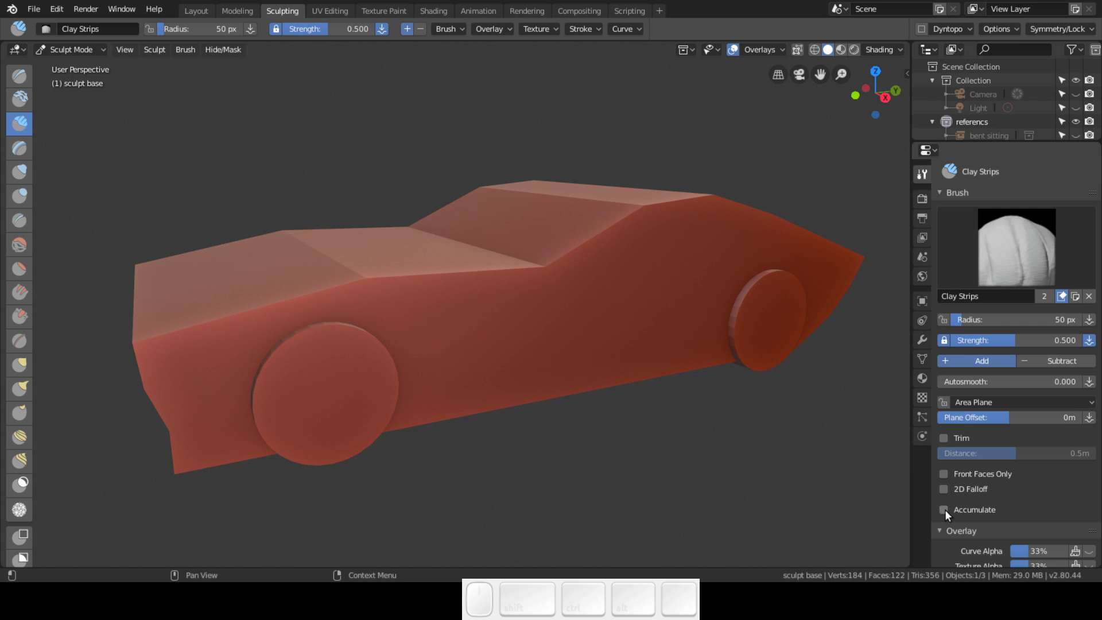
click(1089, 551)
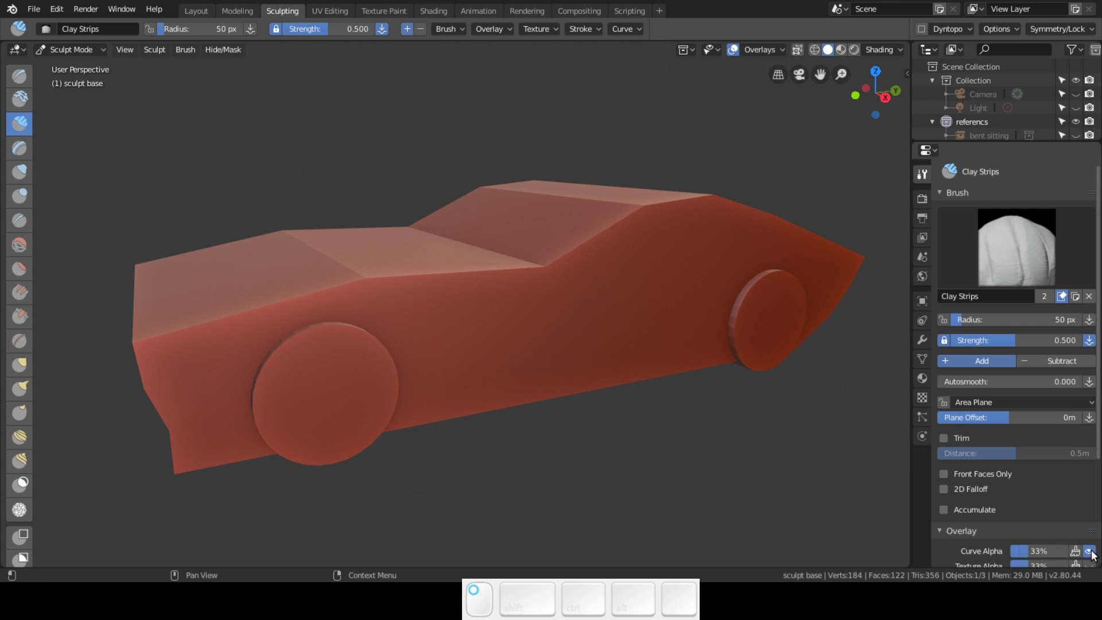
click(955, 530)
scroll(984, 489, down, 3)
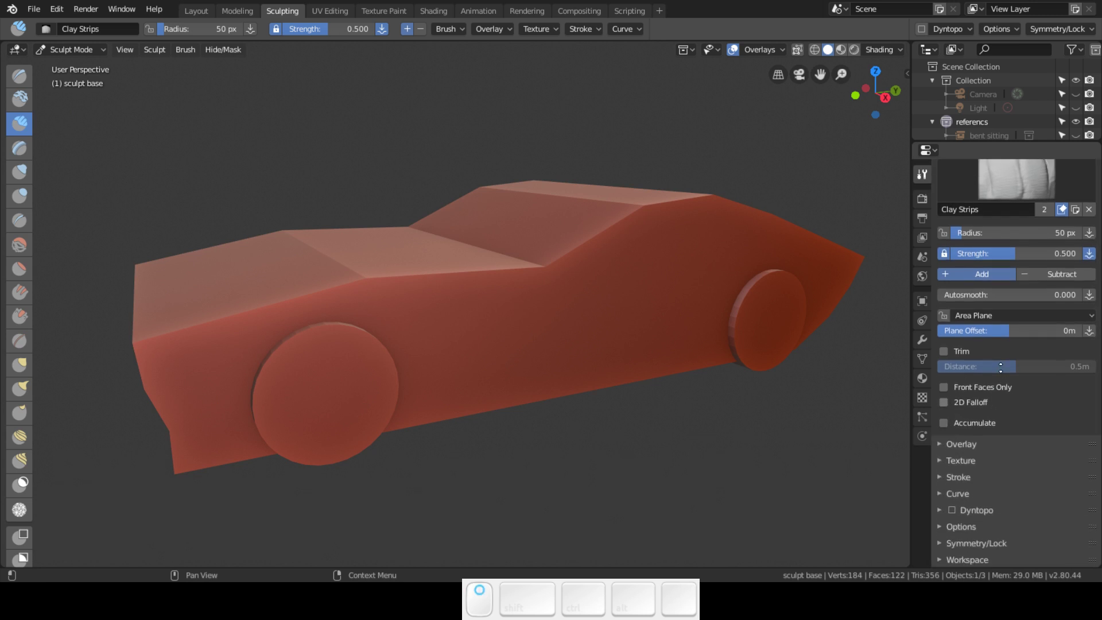
click(939, 497)
scroll(944, 498, down, 6)
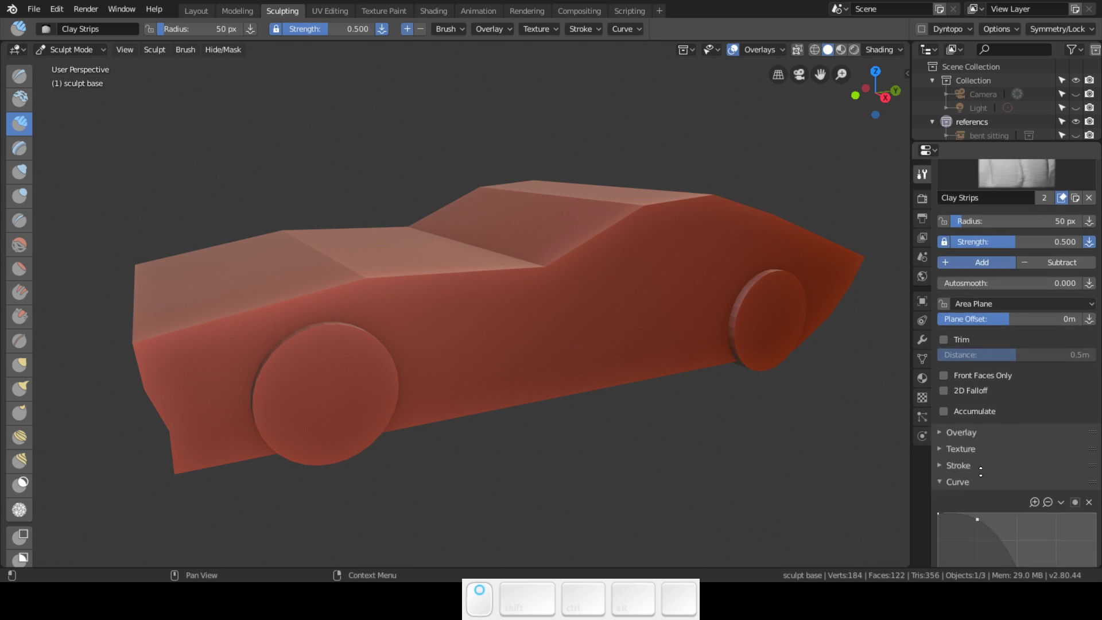
click(957, 491)
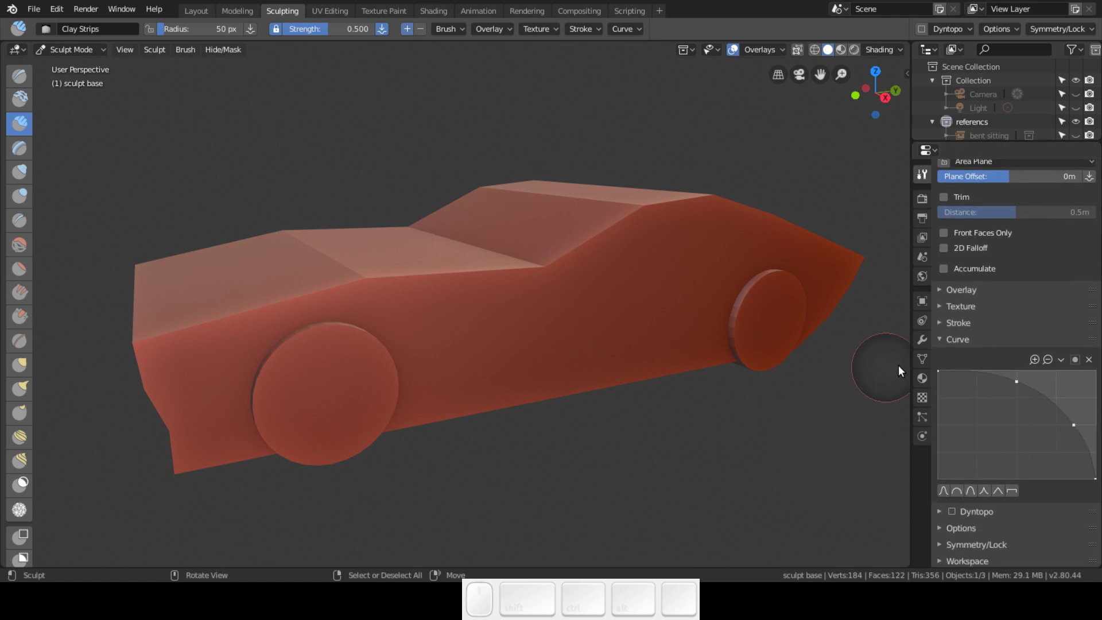
click(940, 341)
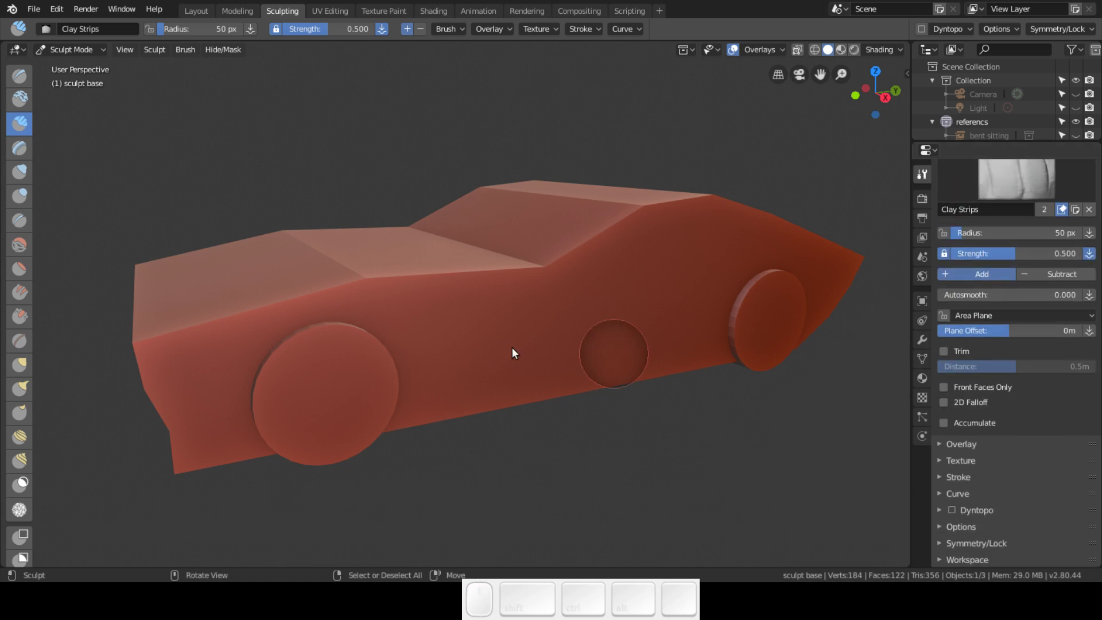
- Pick the SculptDraw brush, check its overlay options and set its falloff curve to the rounded preset
click(19, 77)
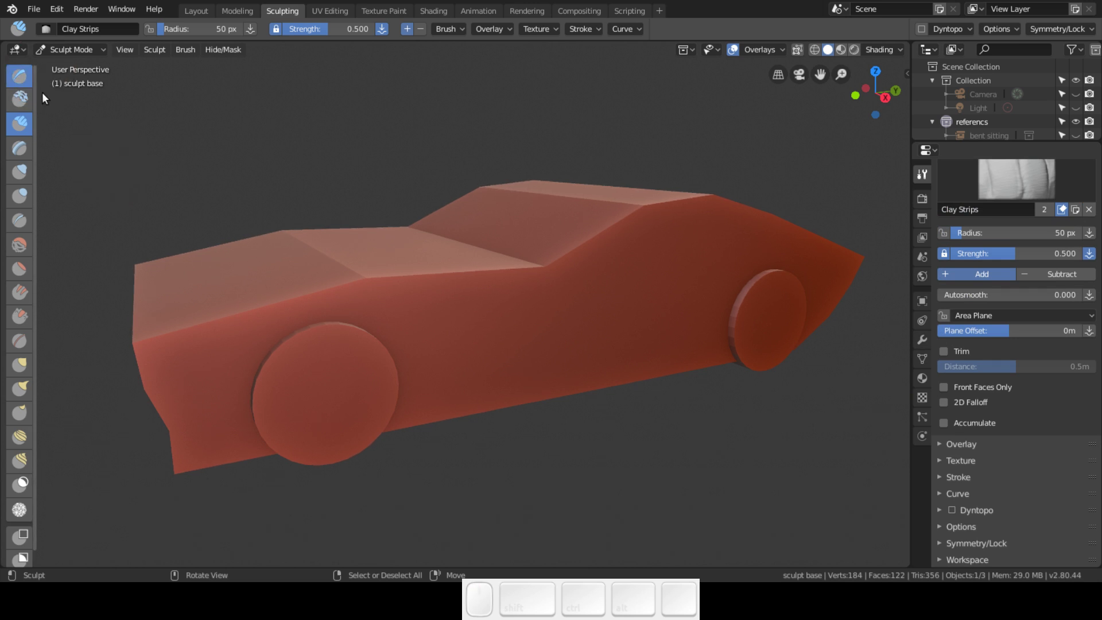
click(958, 444)
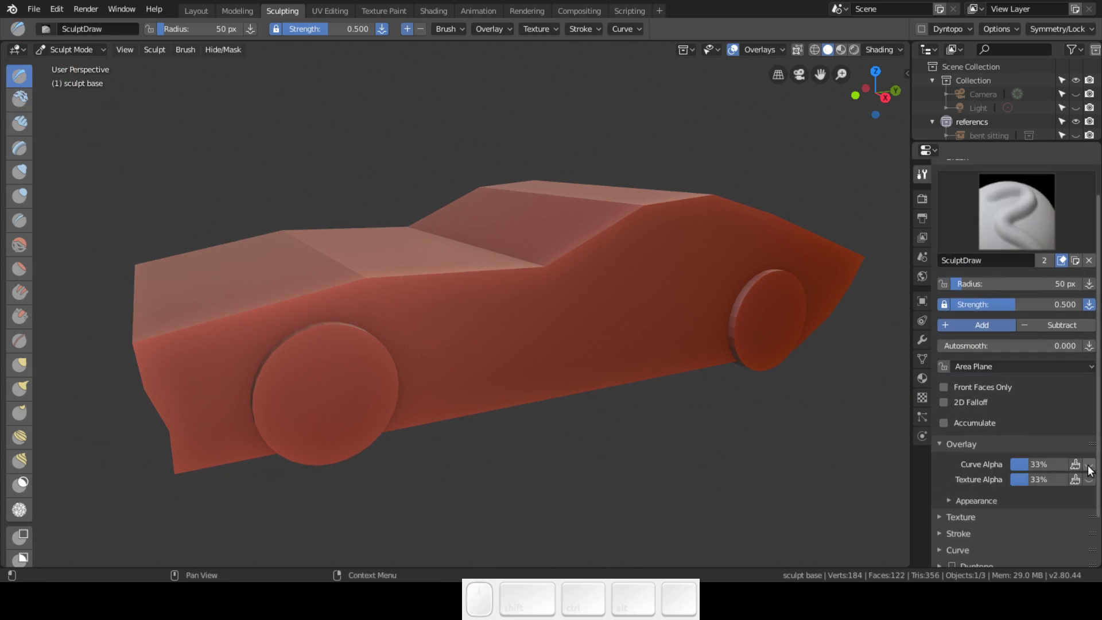
click(937, 443)
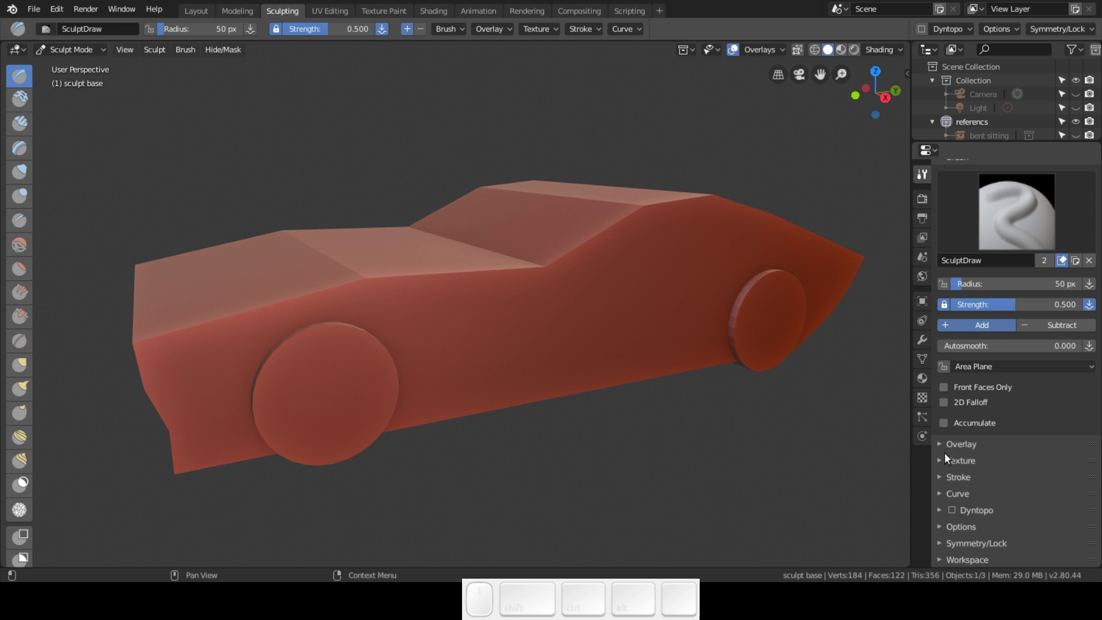
click(939, 492)
scroll(999, 515, down, 6)
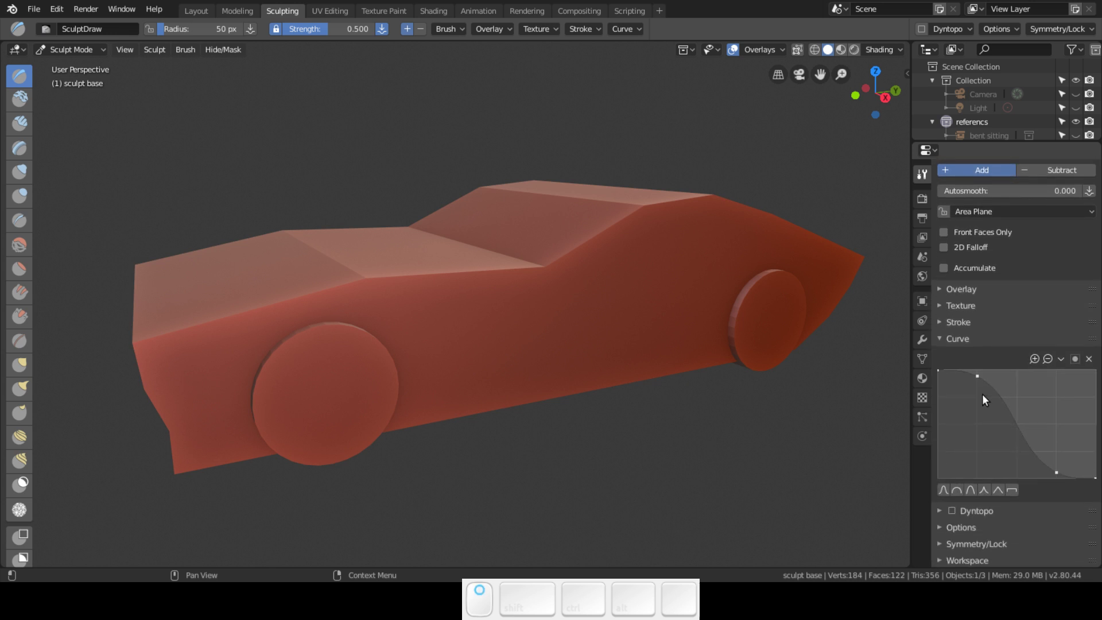
click(957, 490)
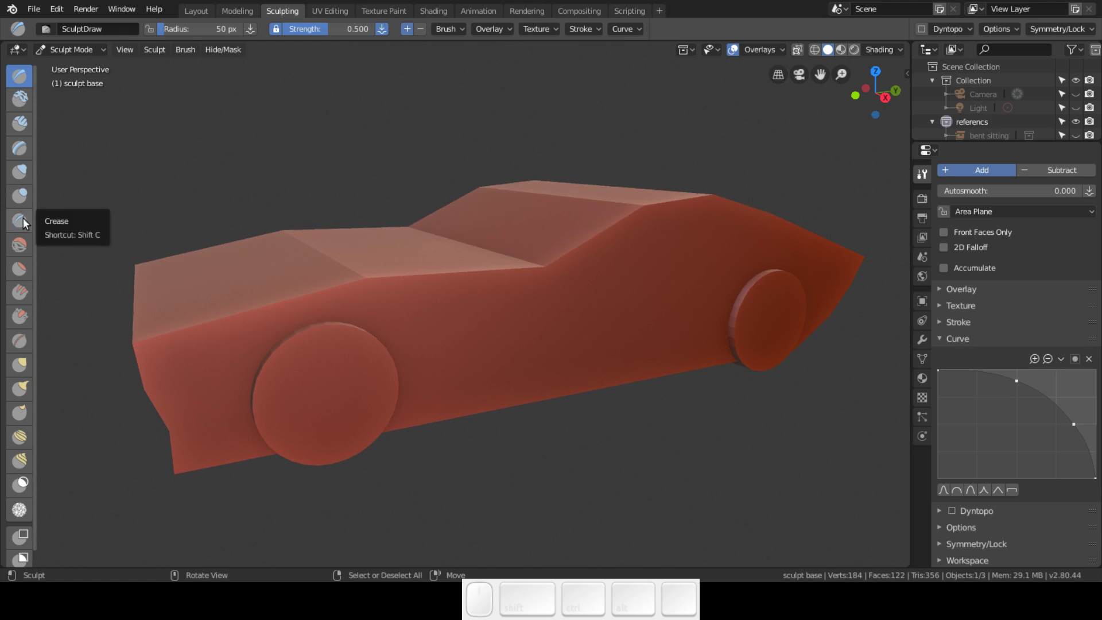
- Pick the Inflate brush, set its falloff curve to the rounded preset and check its overlay options
click(20, 173)
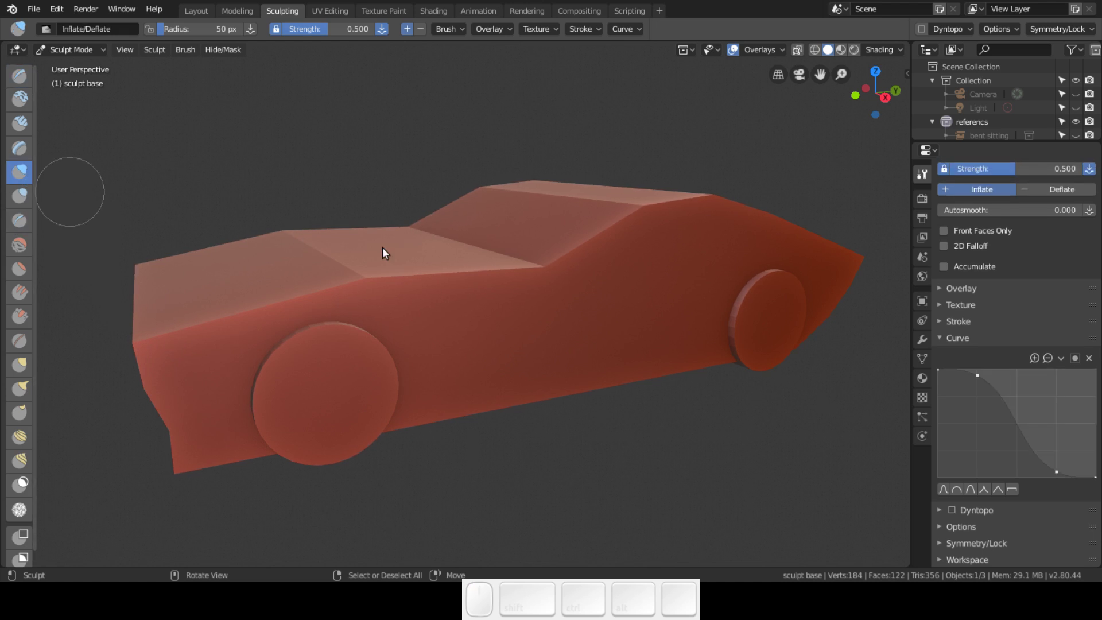
click(955, 489)
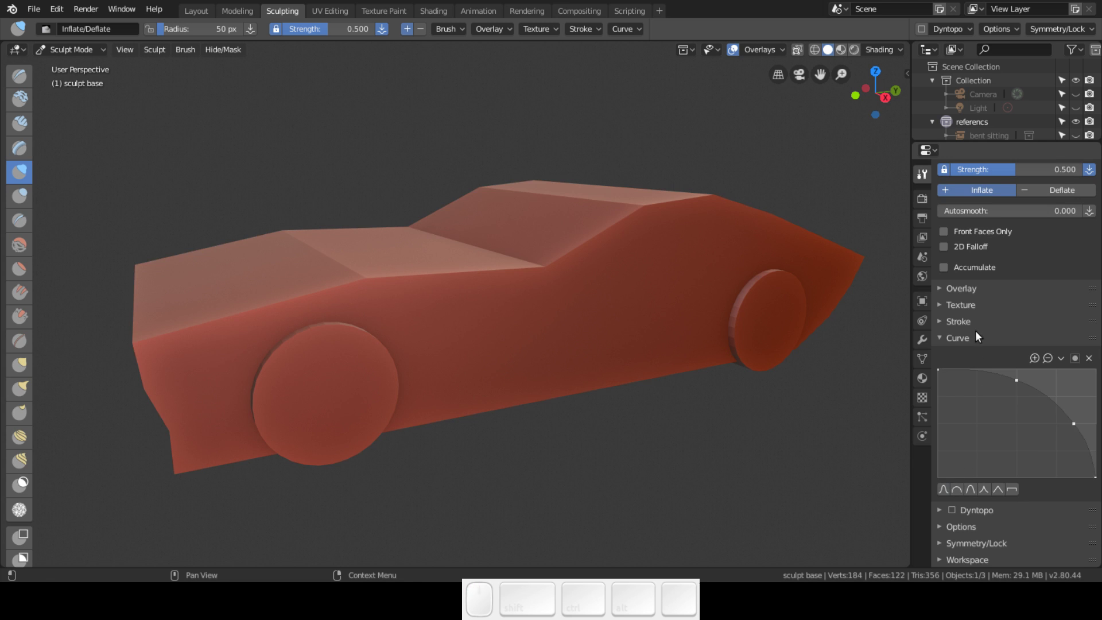
click(945, 338)
click(943, 447)
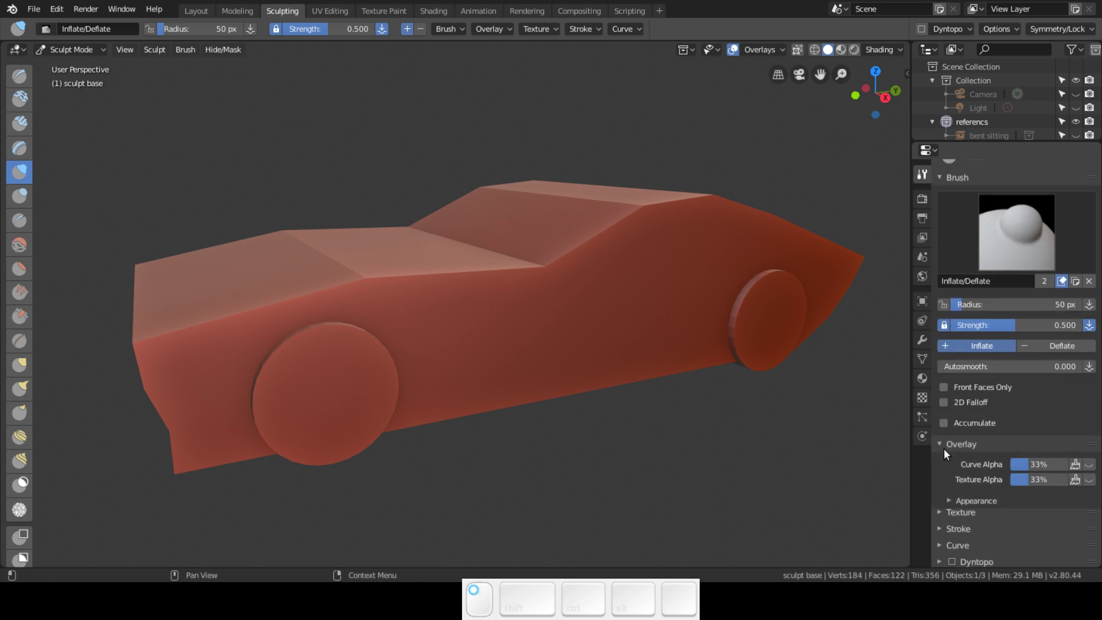
click(947, 445)
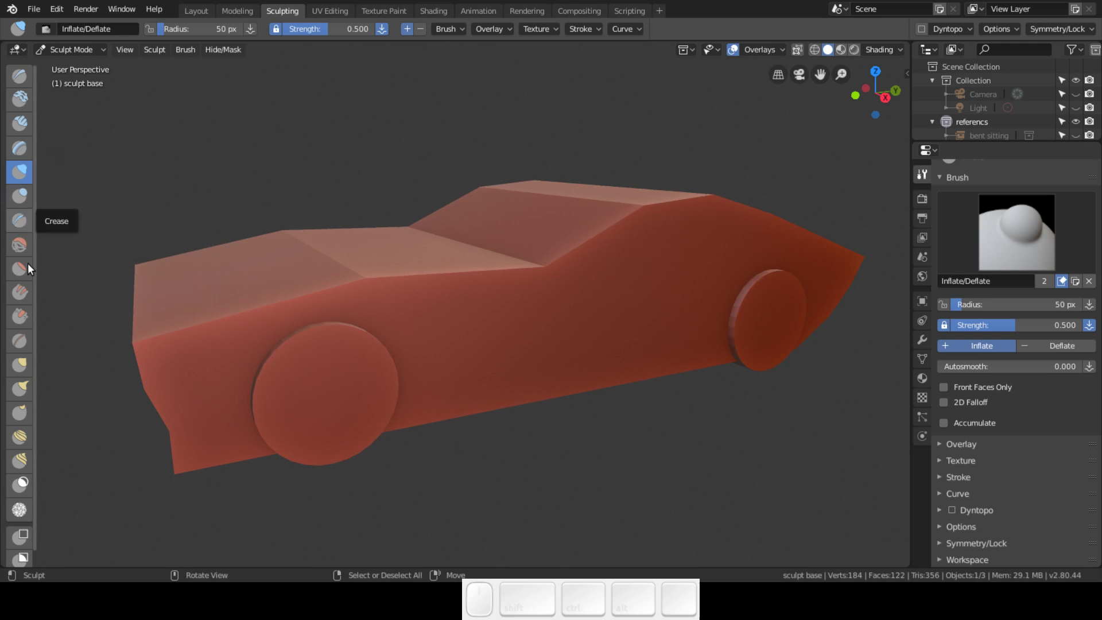
- Pick the Pinch brush, enable its Curve Alpha overlay and check its falloff curve
click(21, 342)
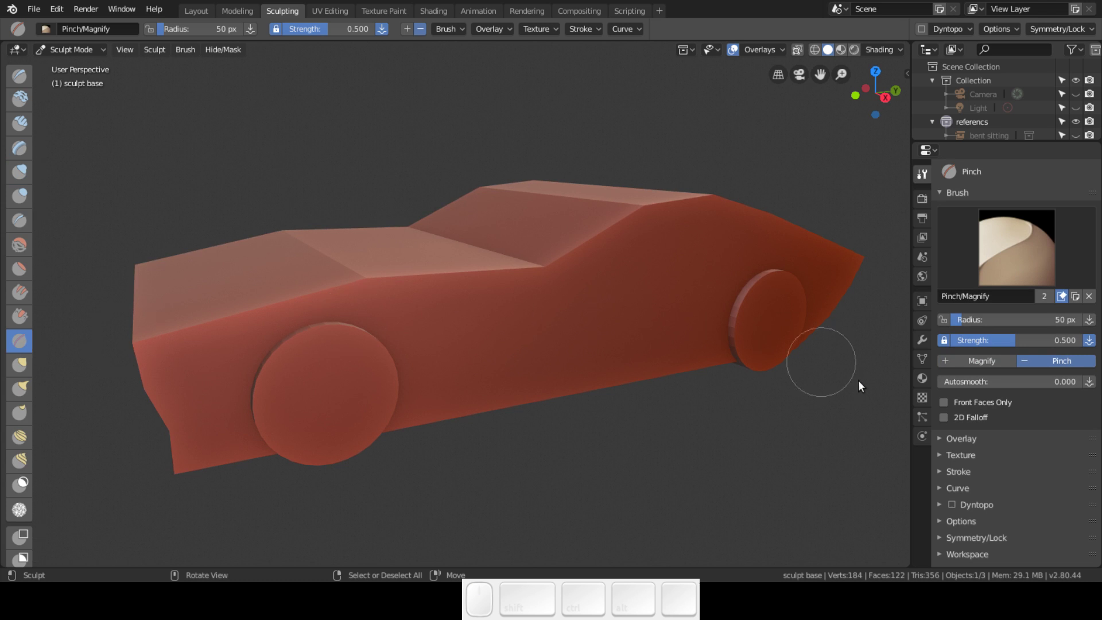
click(938, 438)
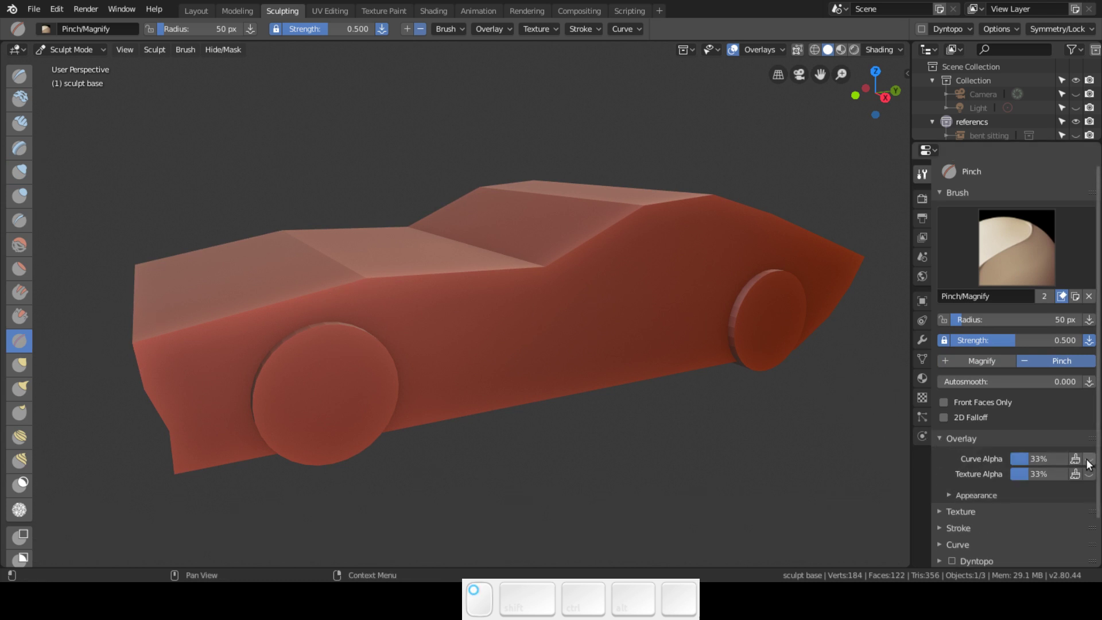
click(940, 439)
click(943, 487)
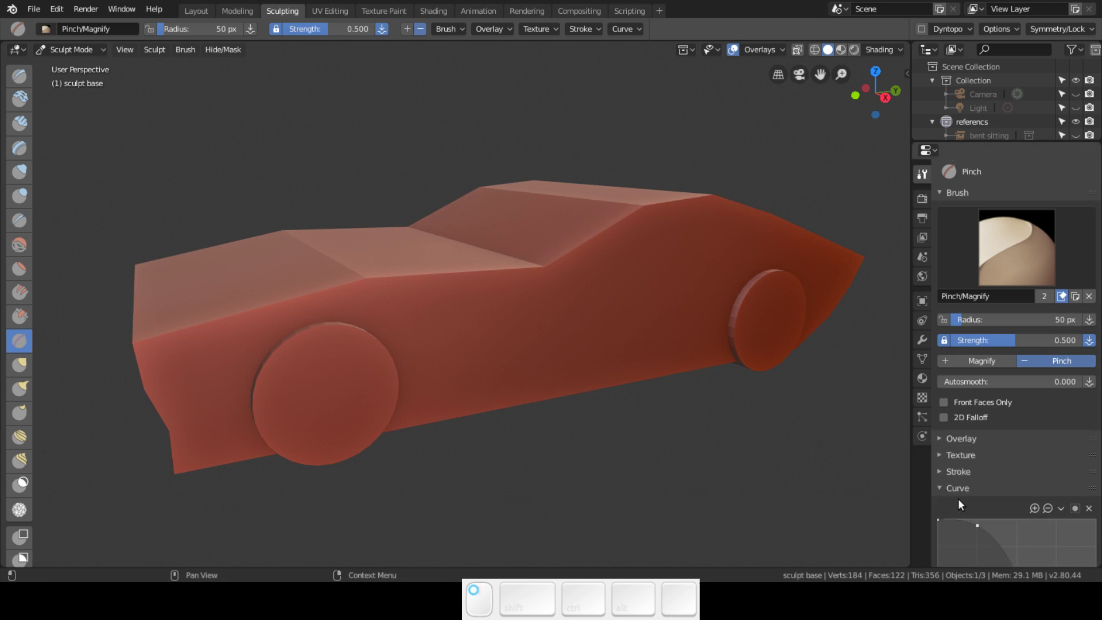
middle_drag(1000, 511, 970, 337)
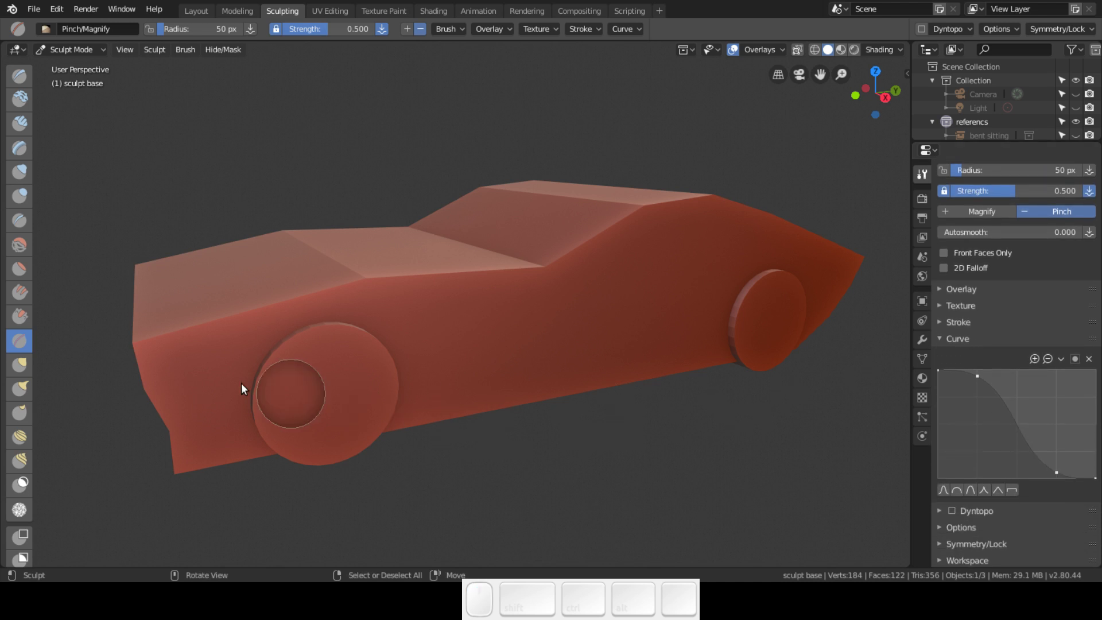
- Pick the Crease brush and enable its Curve Alpha overlay
click(26, 228)
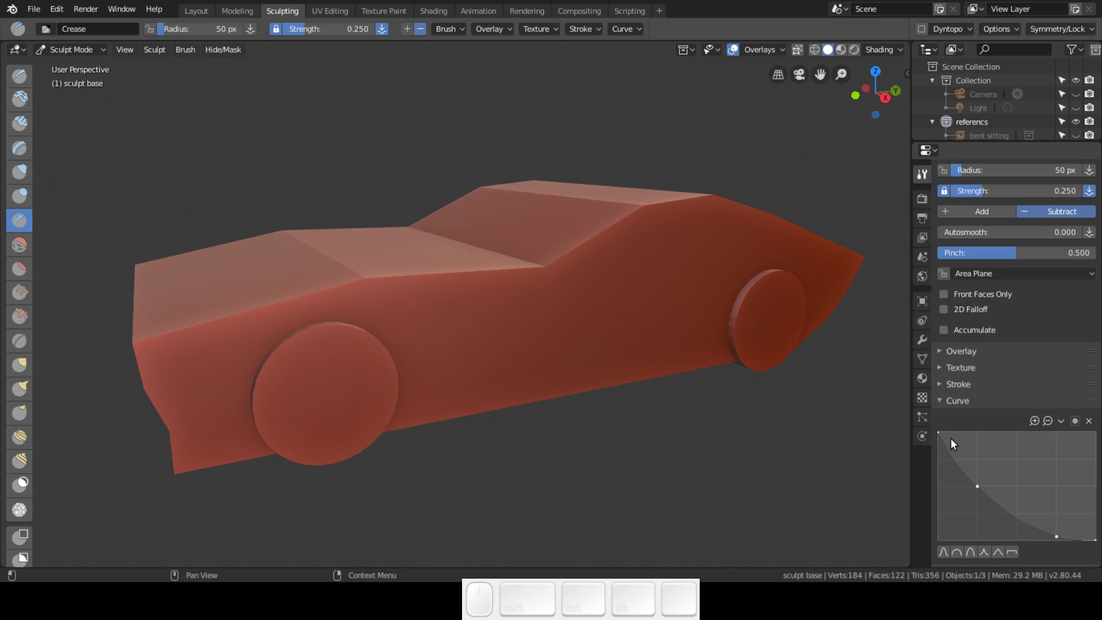
click(944, 355)
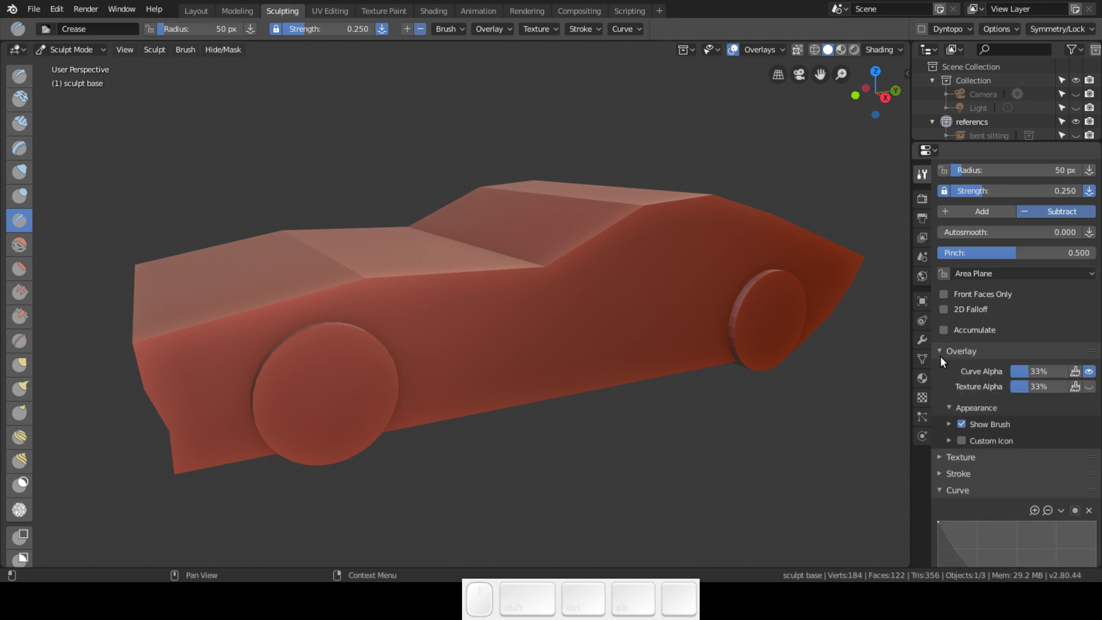
click(940, 355)
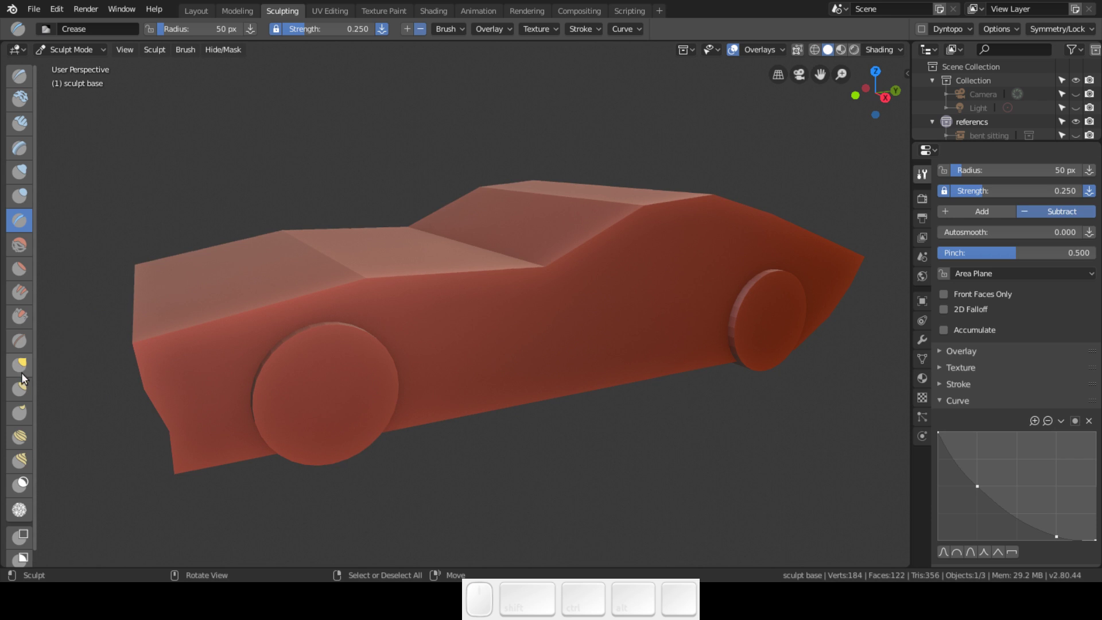
- Pick the Scrape brush, set its falloff curve to the rounded preset and enable its Curve Alpha overlay
click(20, 316)
mouse_move(671, 222)
middle_down()
mouse_move(934, 304)
mouse_move(976, 230)
middle_up()
scroll(978, 221, up, 6)
scroll(981, 214, down, 9)
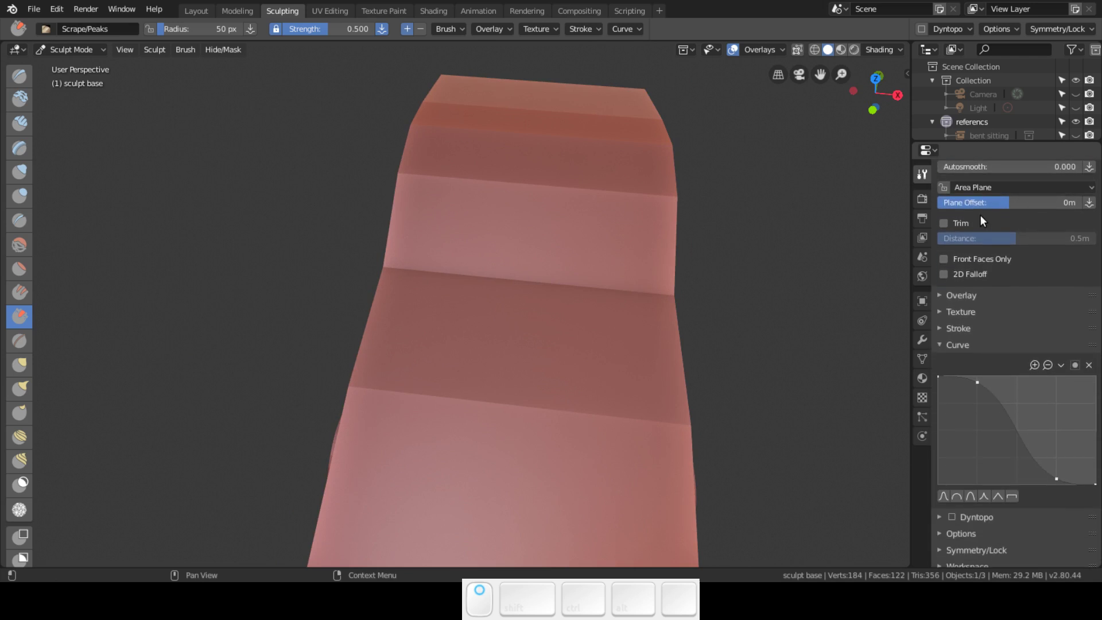
click(954, 496)
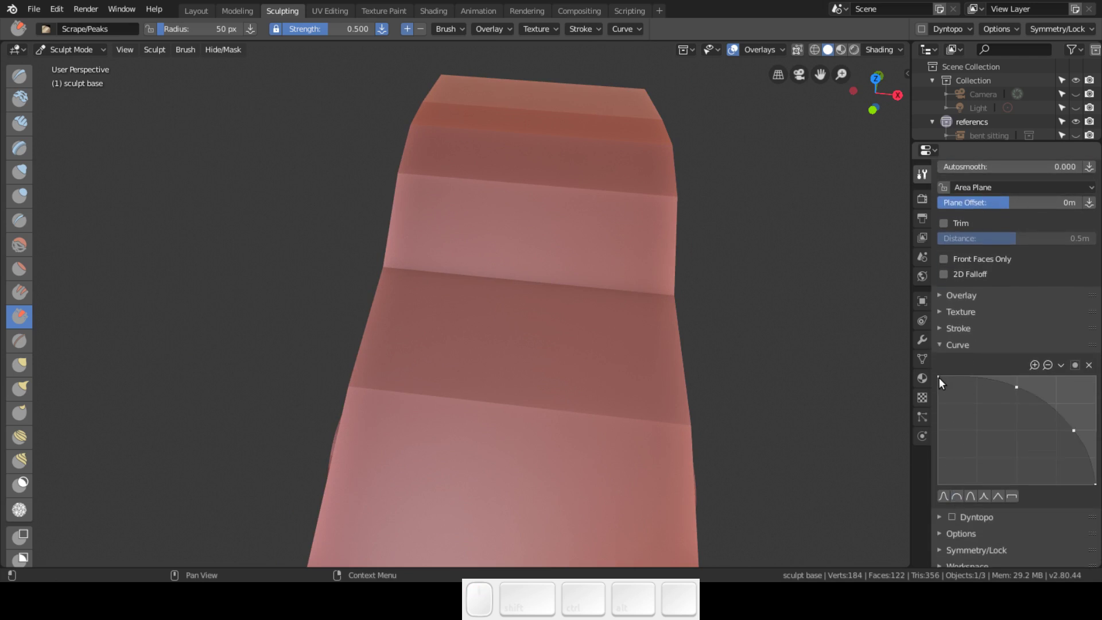
click(941, 294)
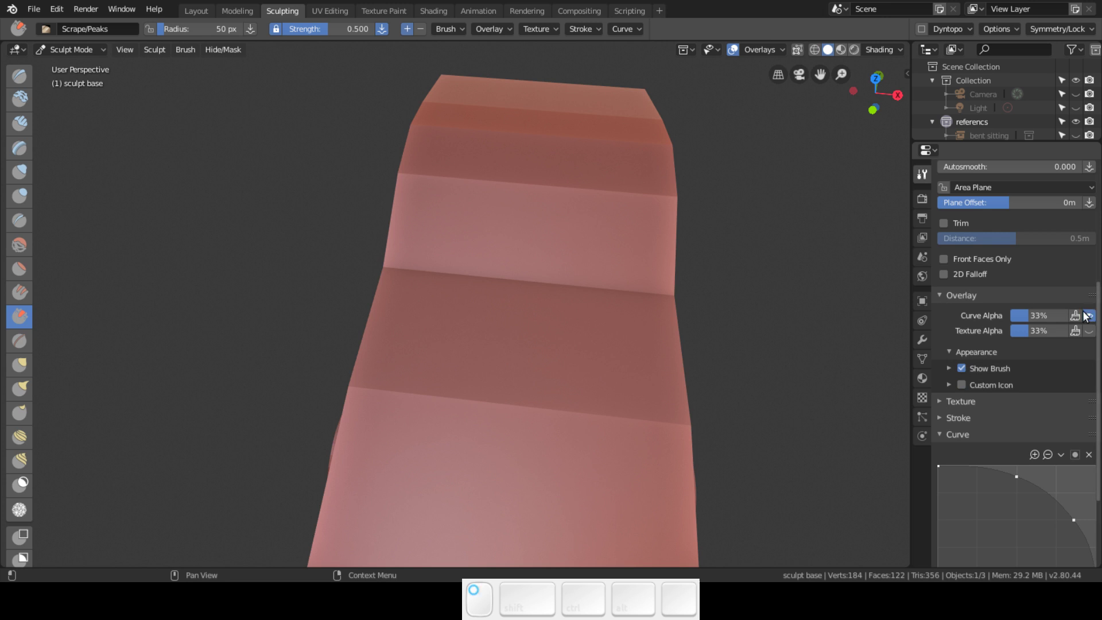
click(944, 294)
click(942, 344)
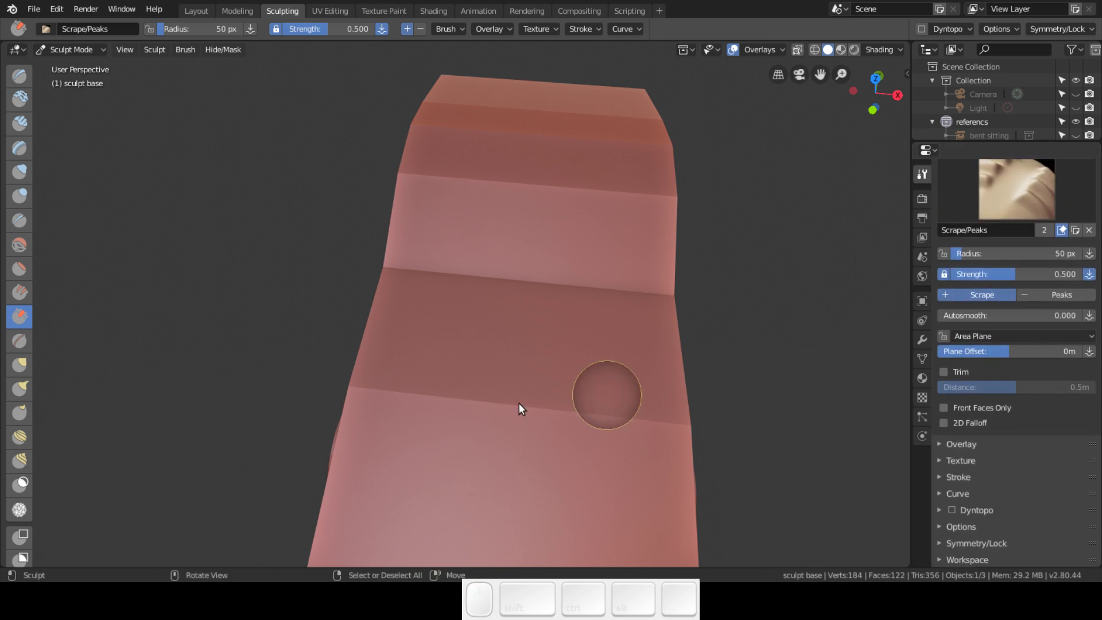
- Pick the Mask brush and enable its Curve Alpha overlay
scroll(26, 476, down, 2)
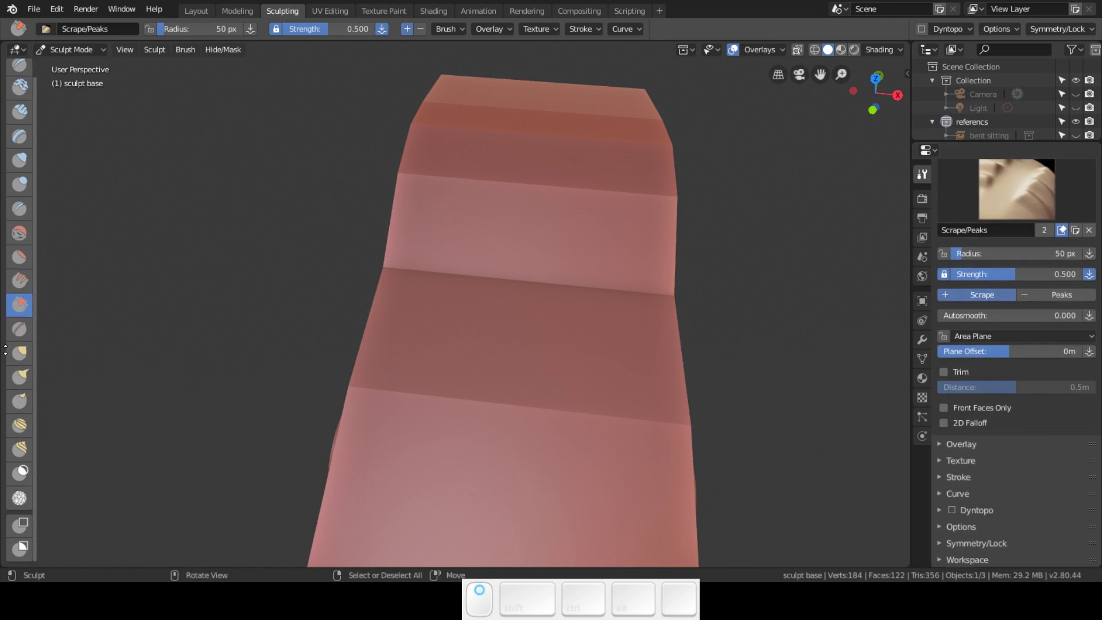
click(22, 479)
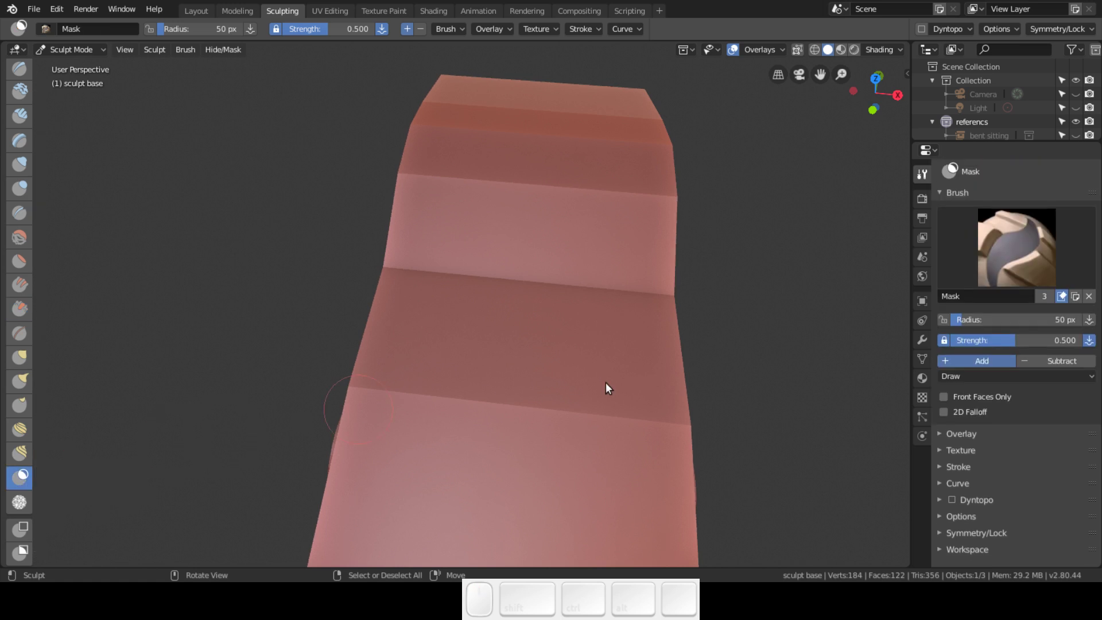
click(943, 433)
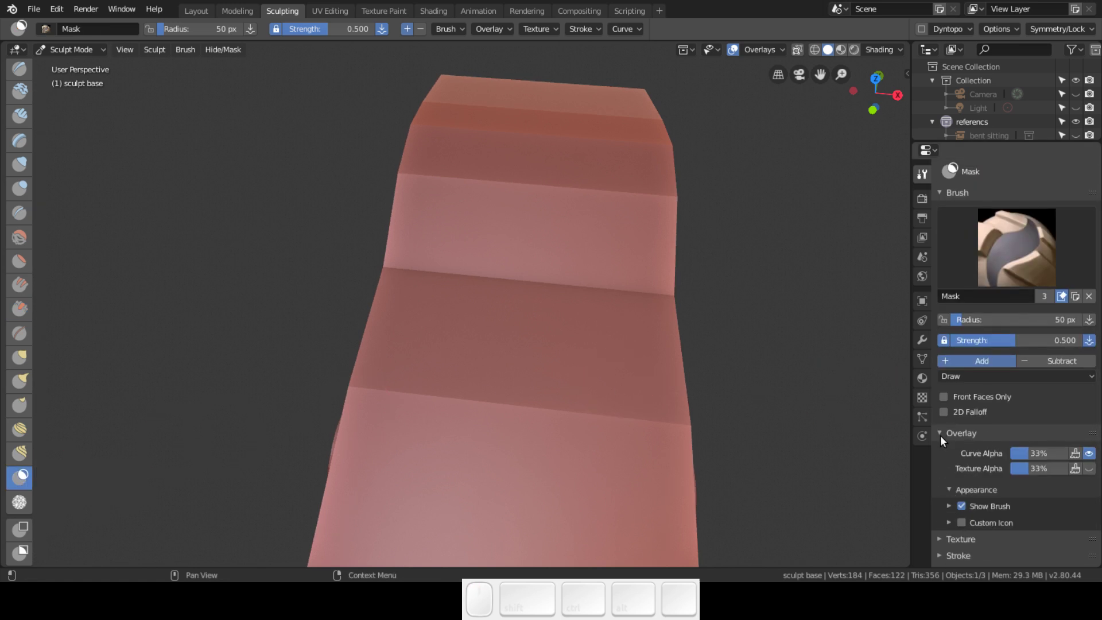
click(940, 436)
- Set the Mask brush's falloff curve to the rounded preset
click(938, 482)
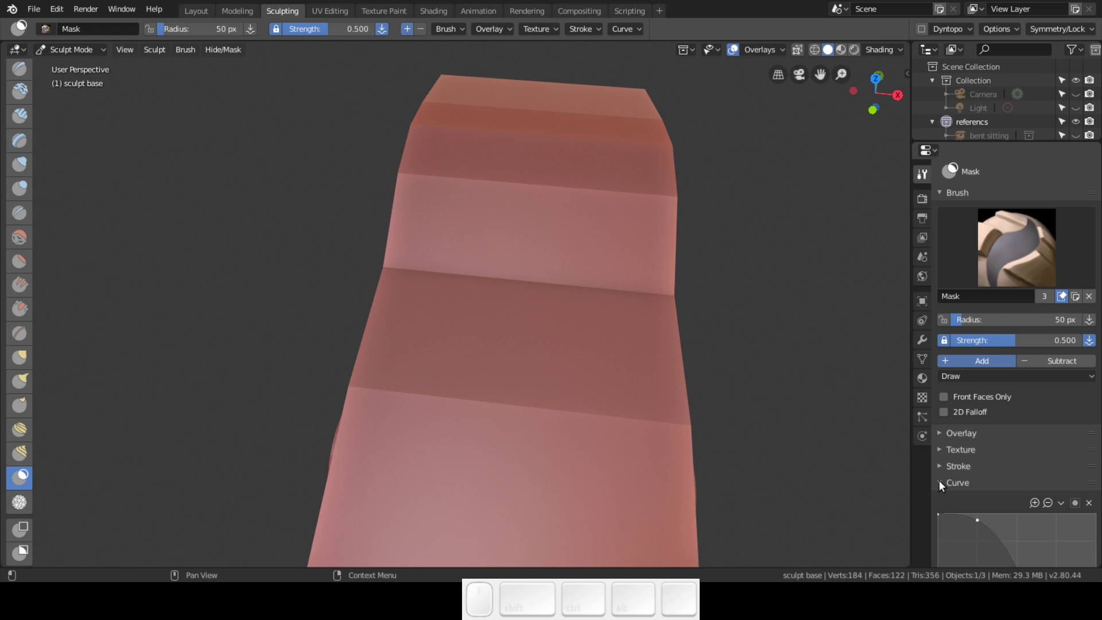
scroll(976, 471, down, 6)
click(1012, 490)
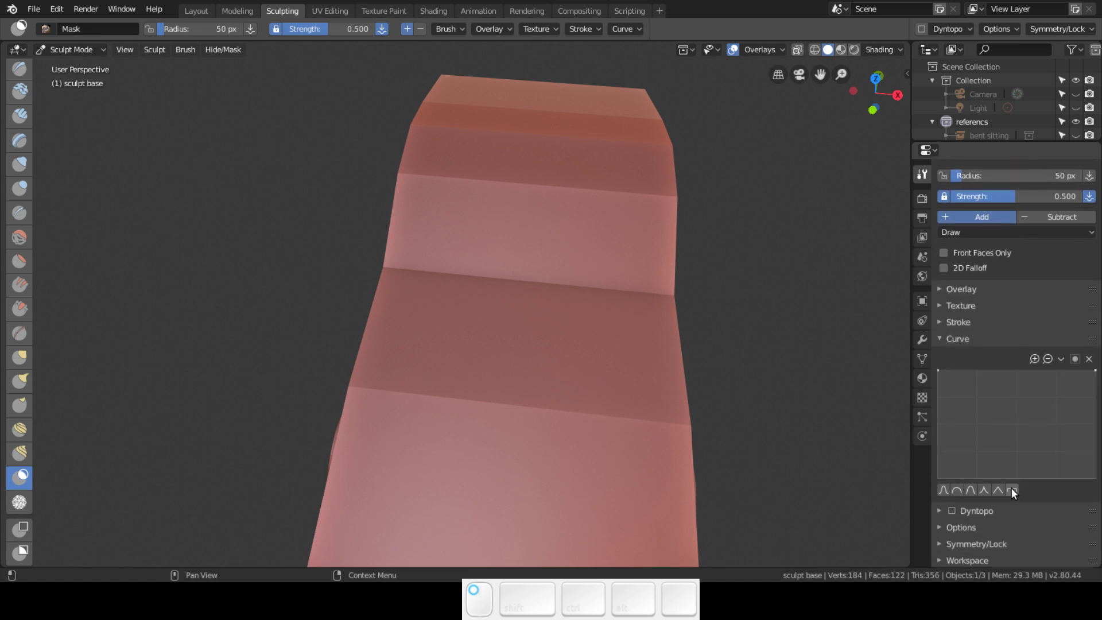
middle_drag(542, 333, 388, 275)
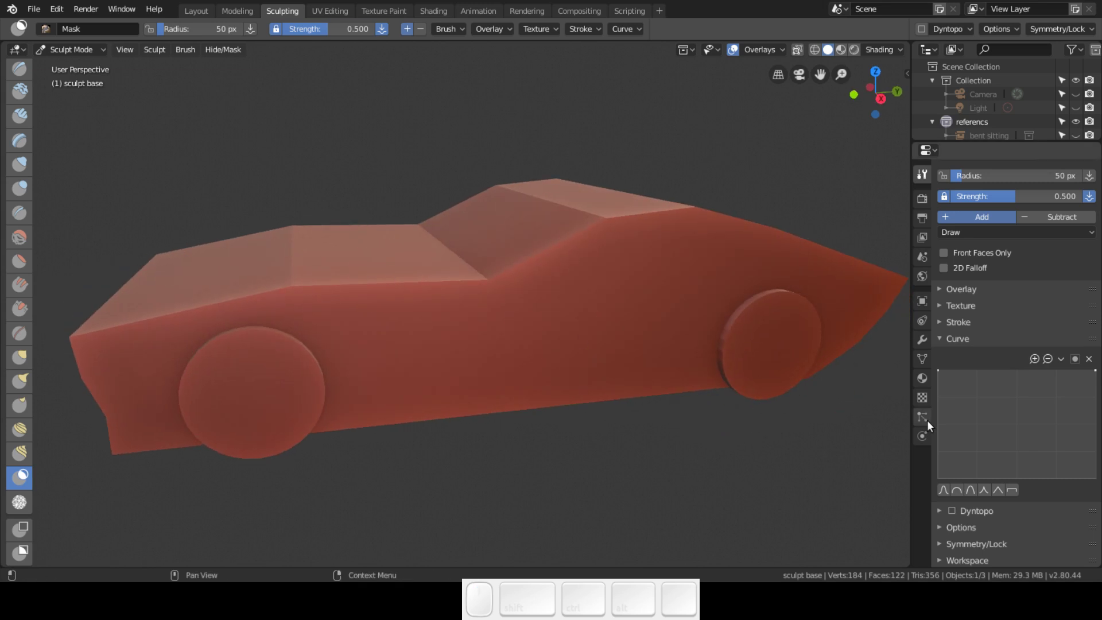
click(957, 491)
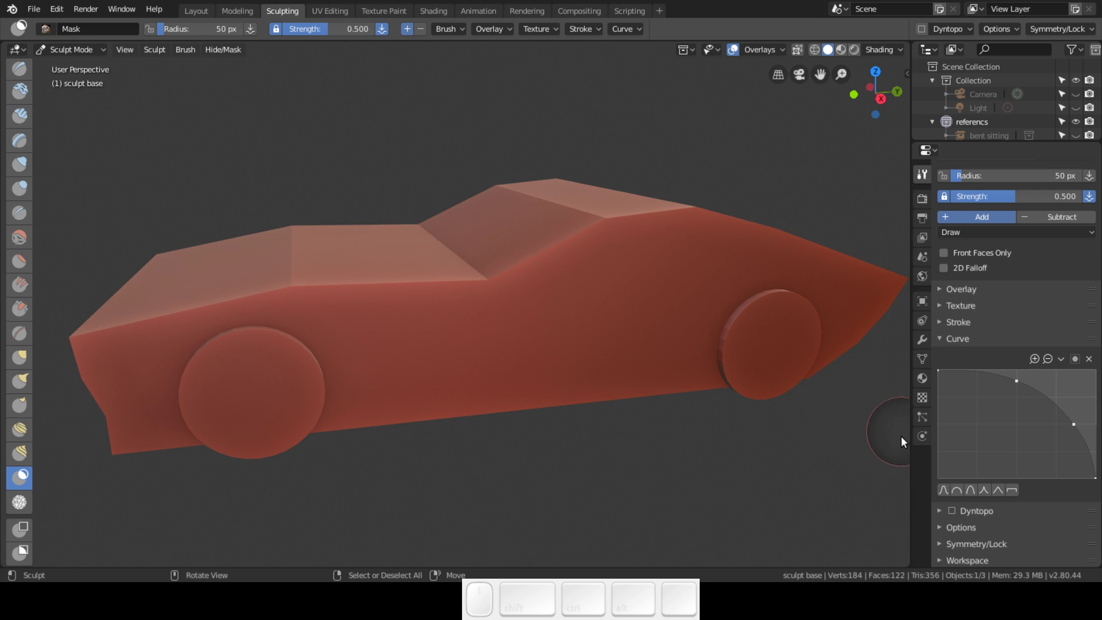
middle_drag(374, 287, 392, 312)
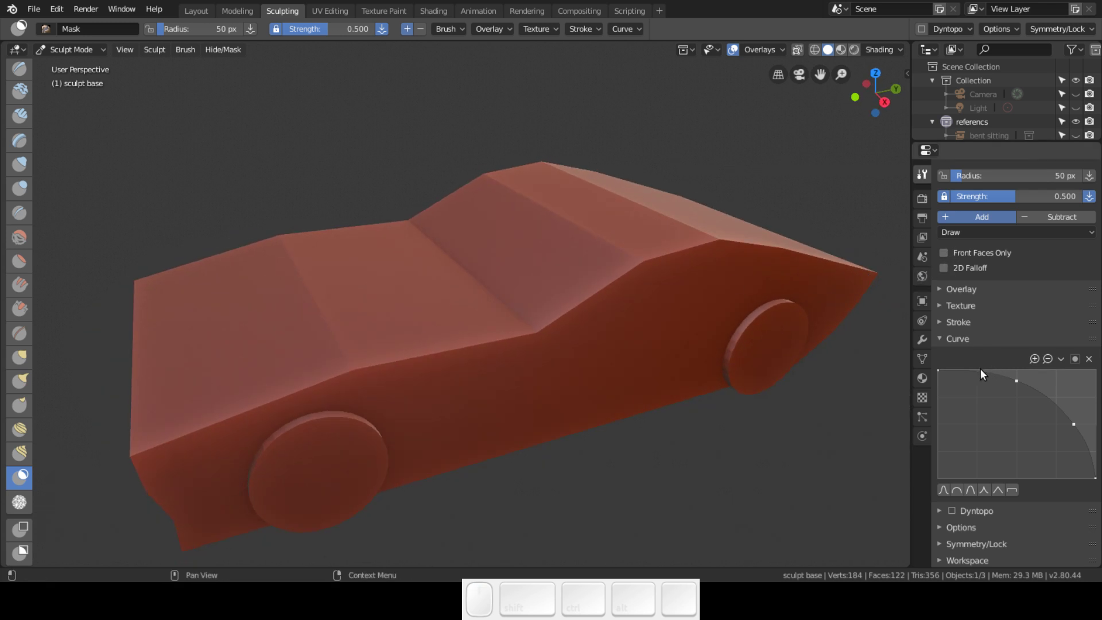
click(939, 339)
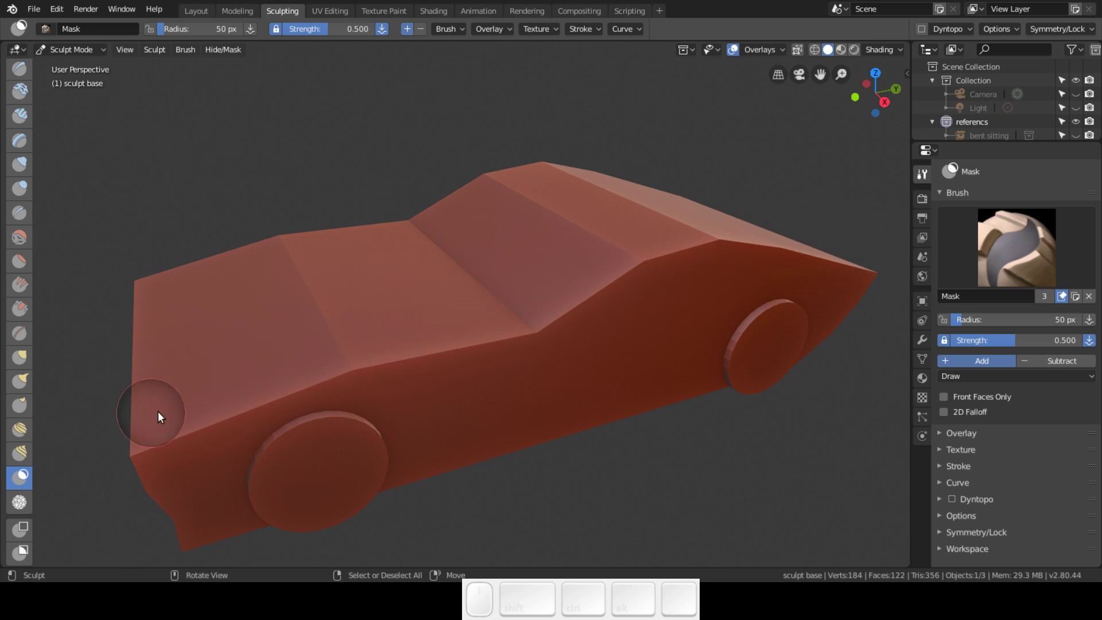
- Pick the Flatten brush and enable Dyntopo for the car body, accepting the loss of vertex data
click(18, 264)
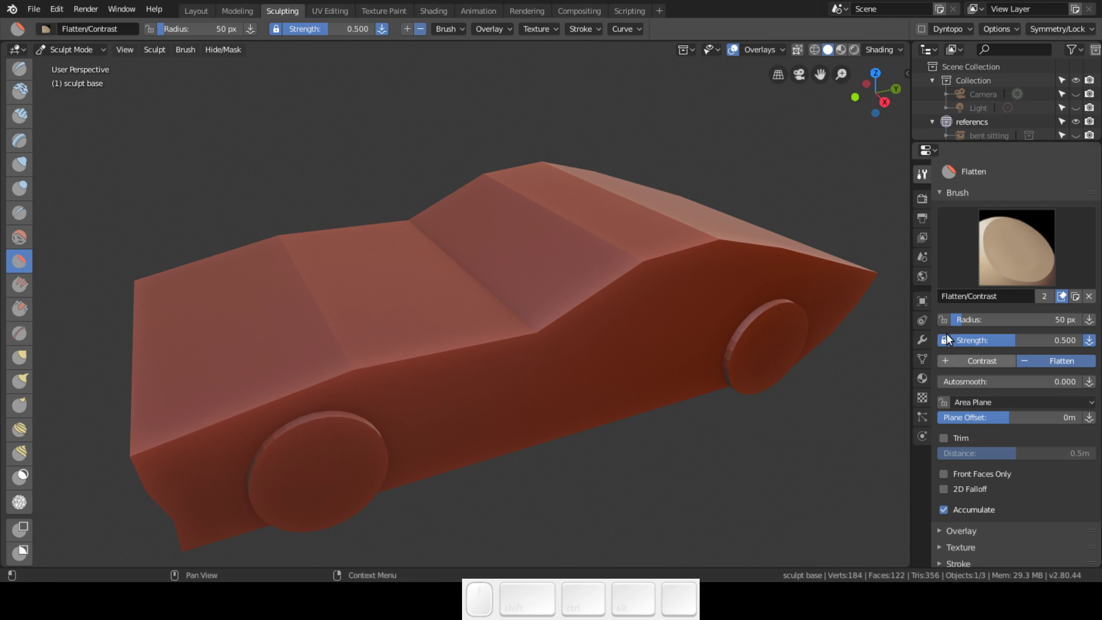
scroll(963, 435, down, 3)
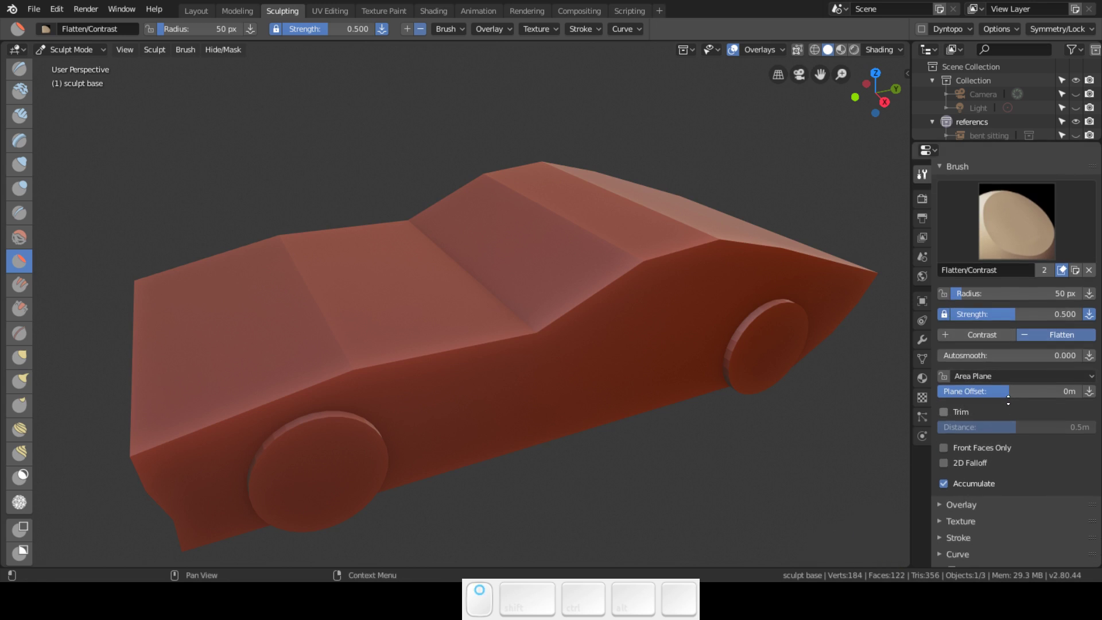
click(951, 509)
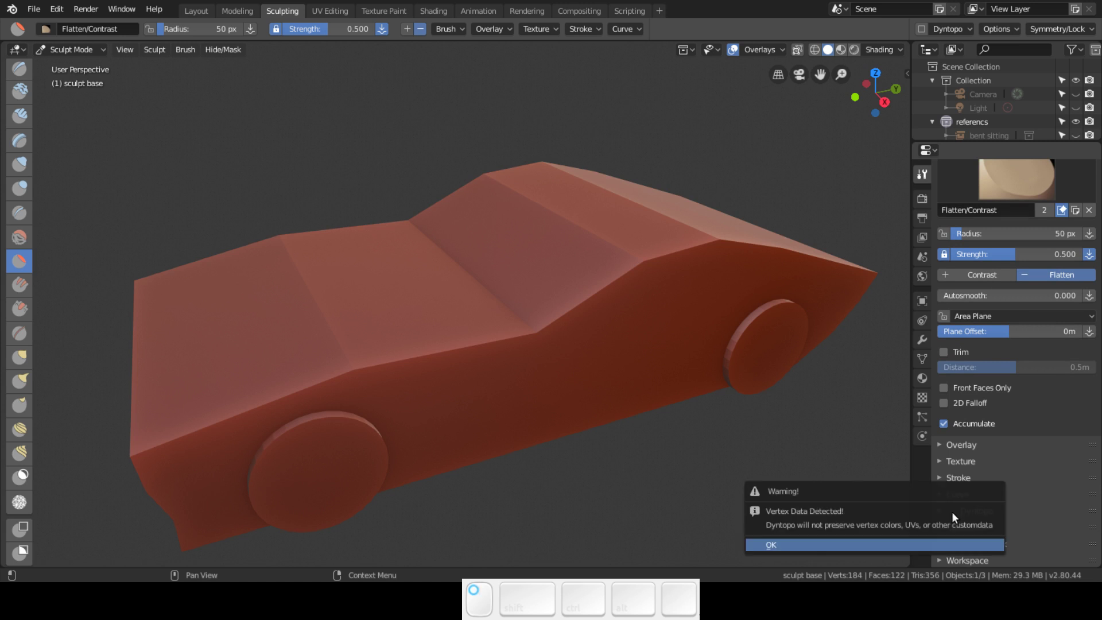
click(918, 542)
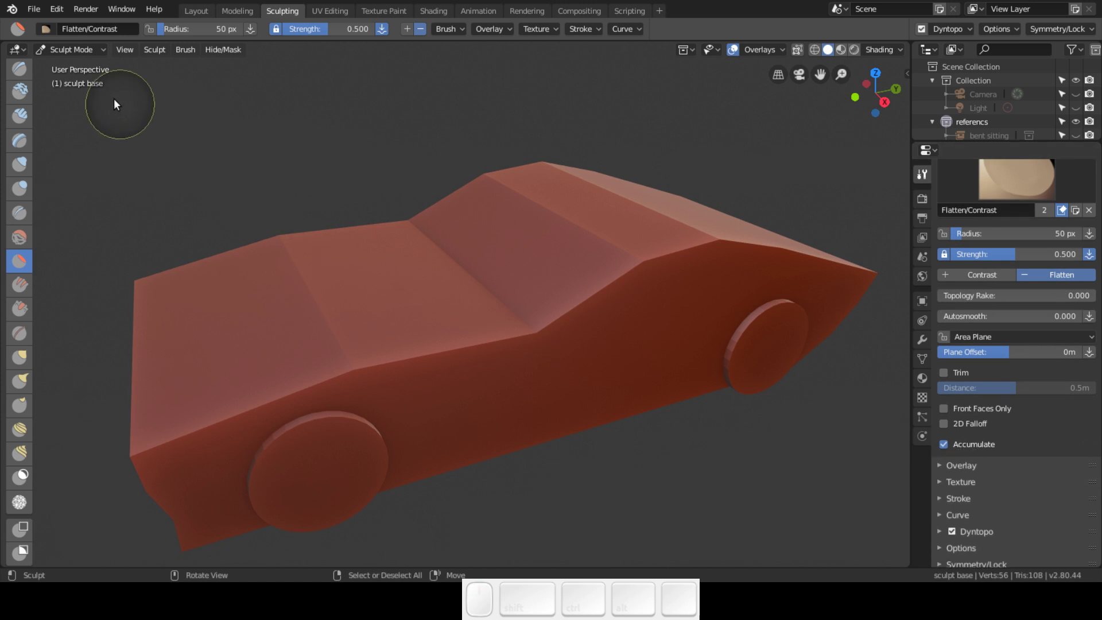
- Set Dyntopo detailing to Constant Detail with a resolution of 10 and the refine method to Subdivide Edges
click(939, 531)
scroll(1033, 483, down, 4)
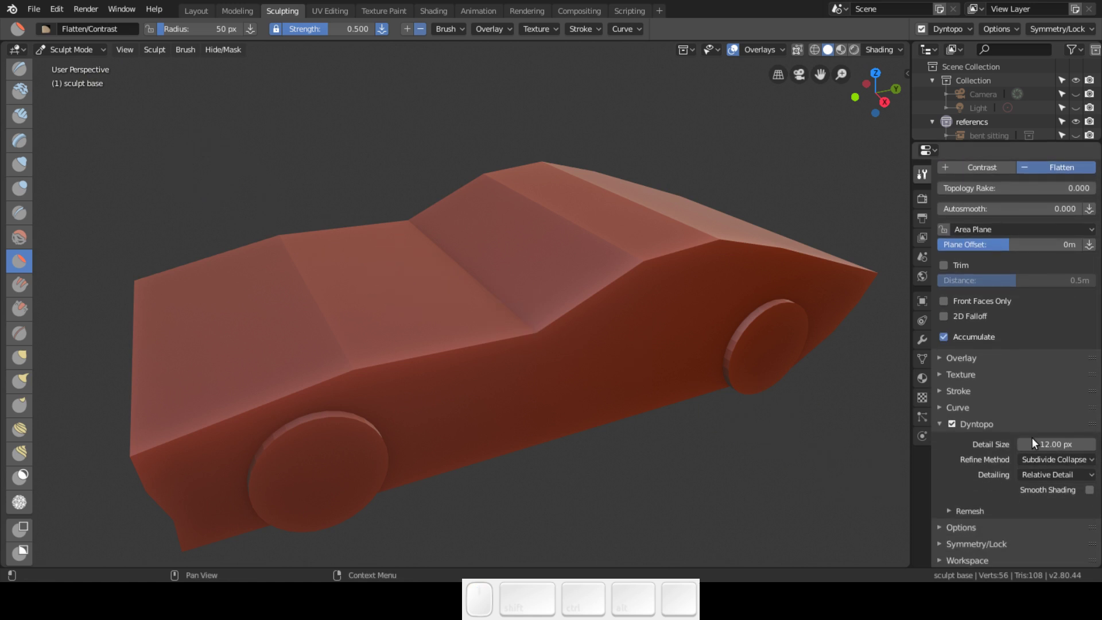
click(1046, 477)
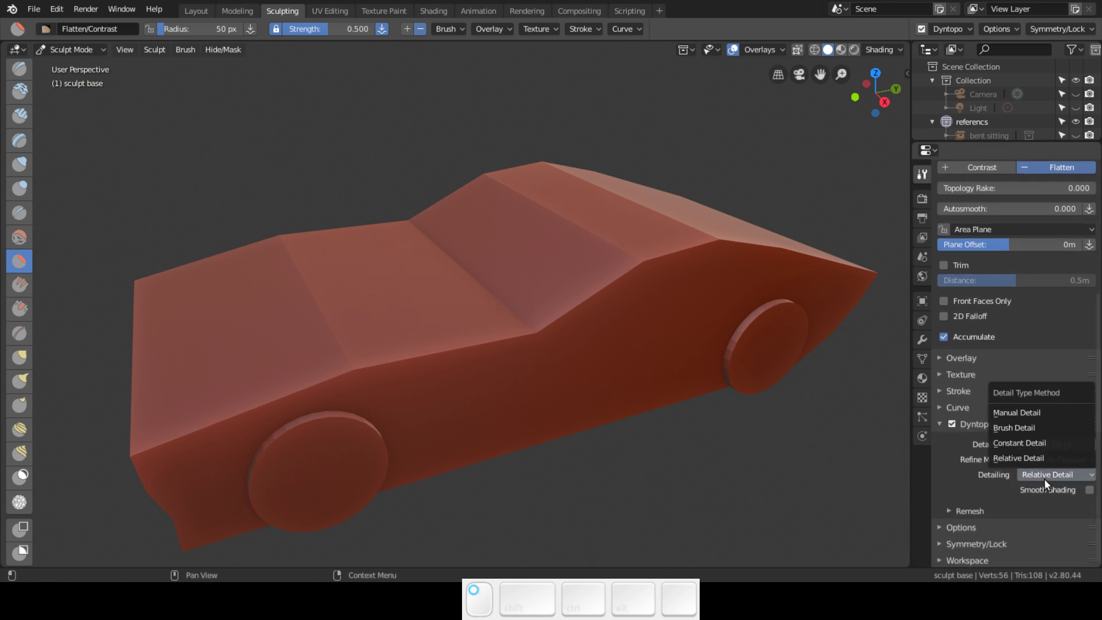
click(1018, 444)
click(1046, 444)
text(3.0)
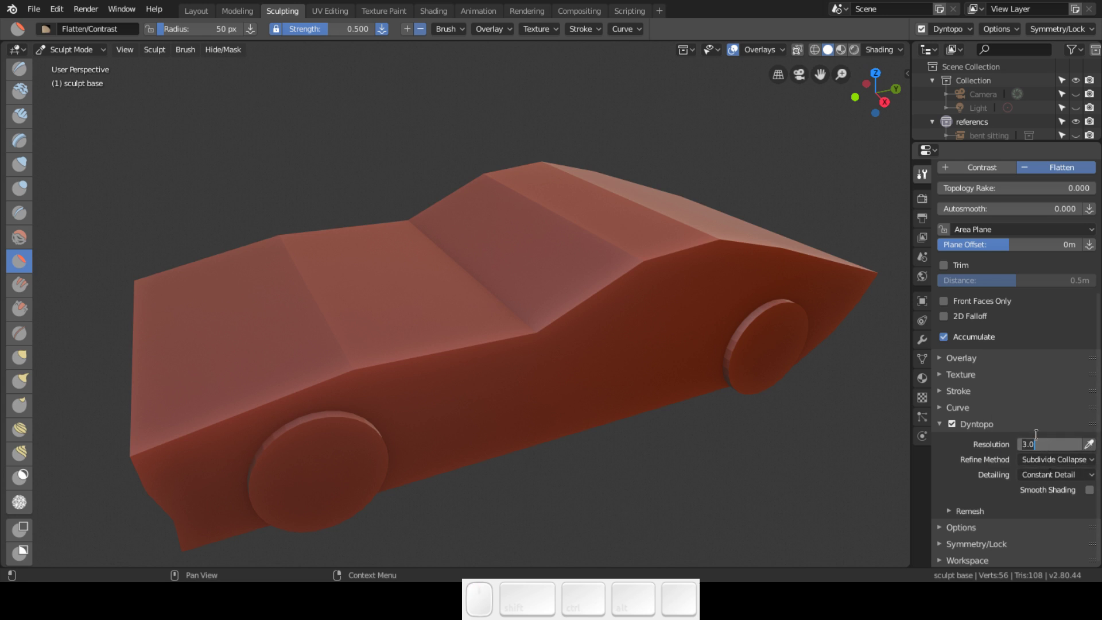
key(BackSpace)
key(BackSpace)
text(0)
key(Return)
click(1033, 460)
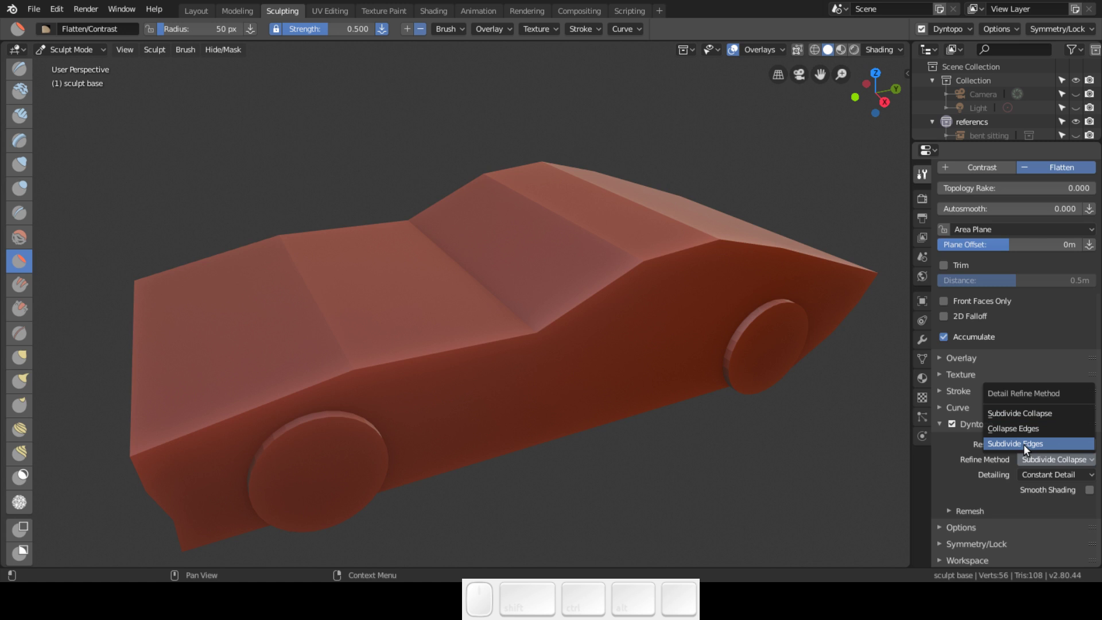
click(1023, 443)
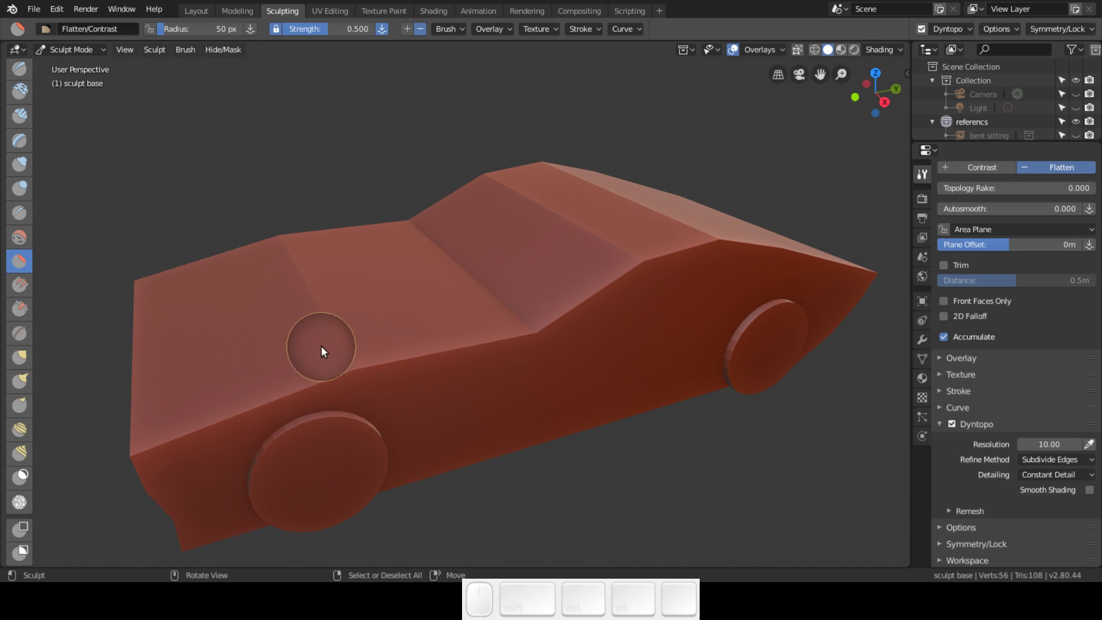
key(shift)
key(shift+s)
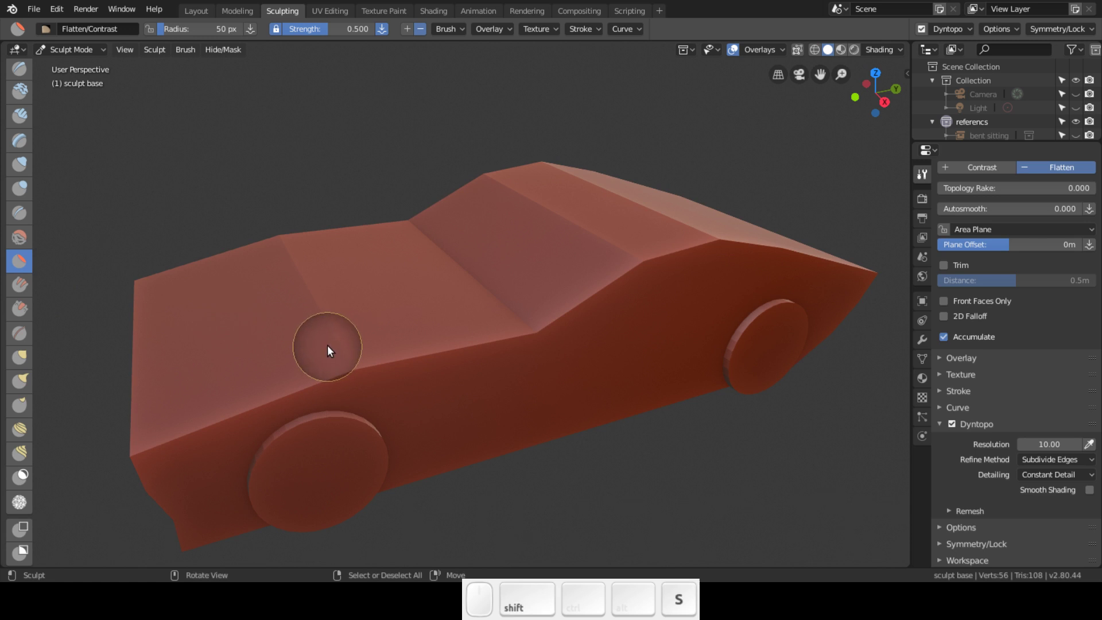
key(shift+f)
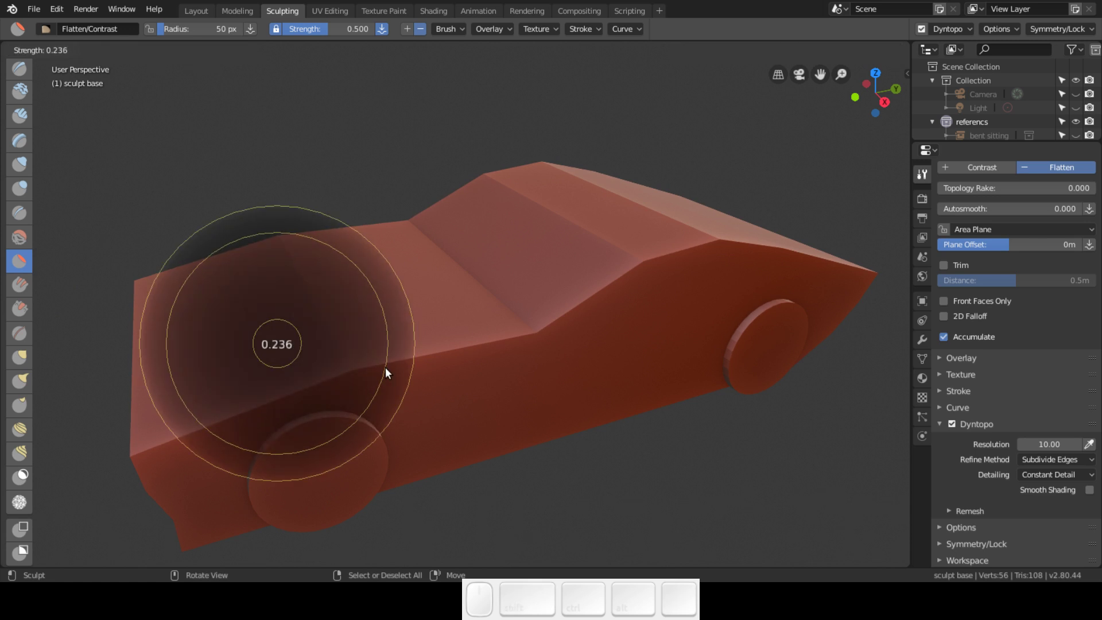
key(Escape)
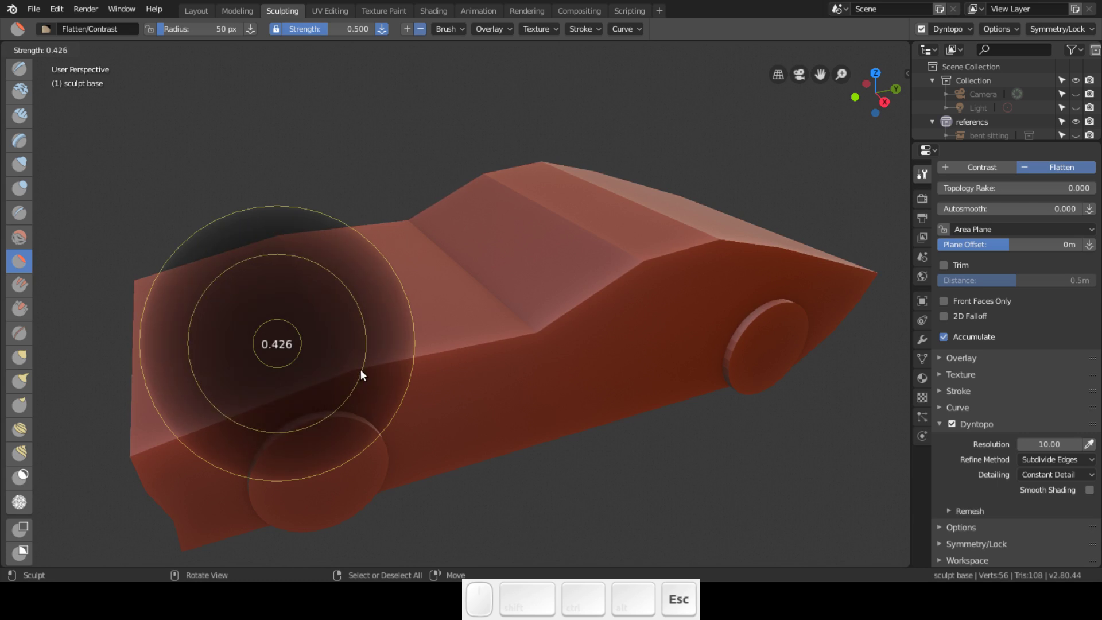
key(f)
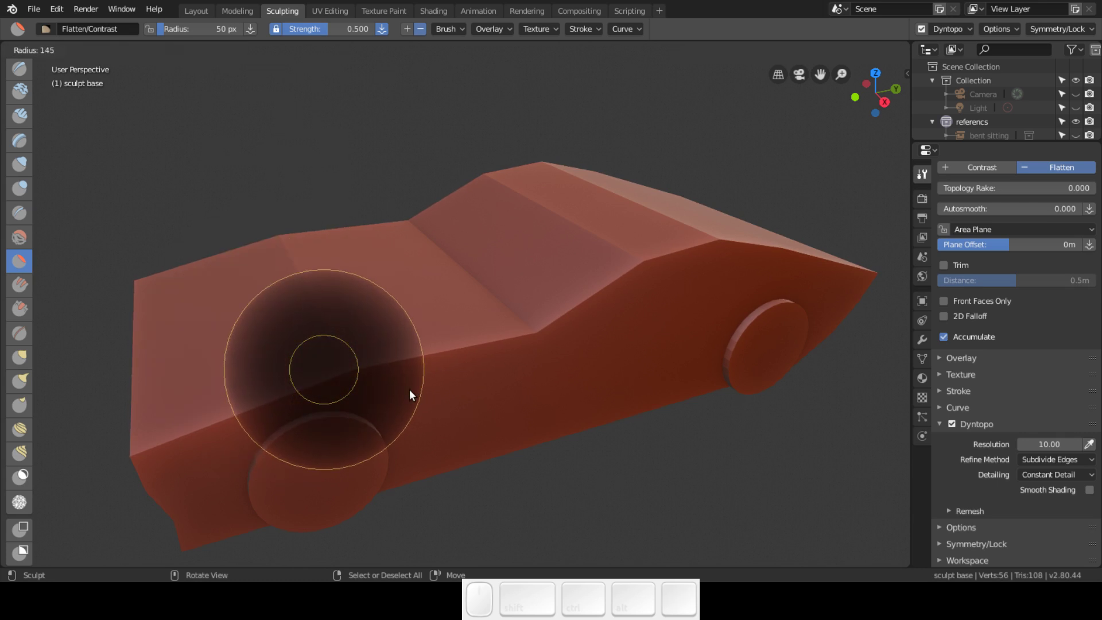
key(Escape)
- Set the Flatten brush's strength to about 0.227 interactively over the car body
key(shift+f)
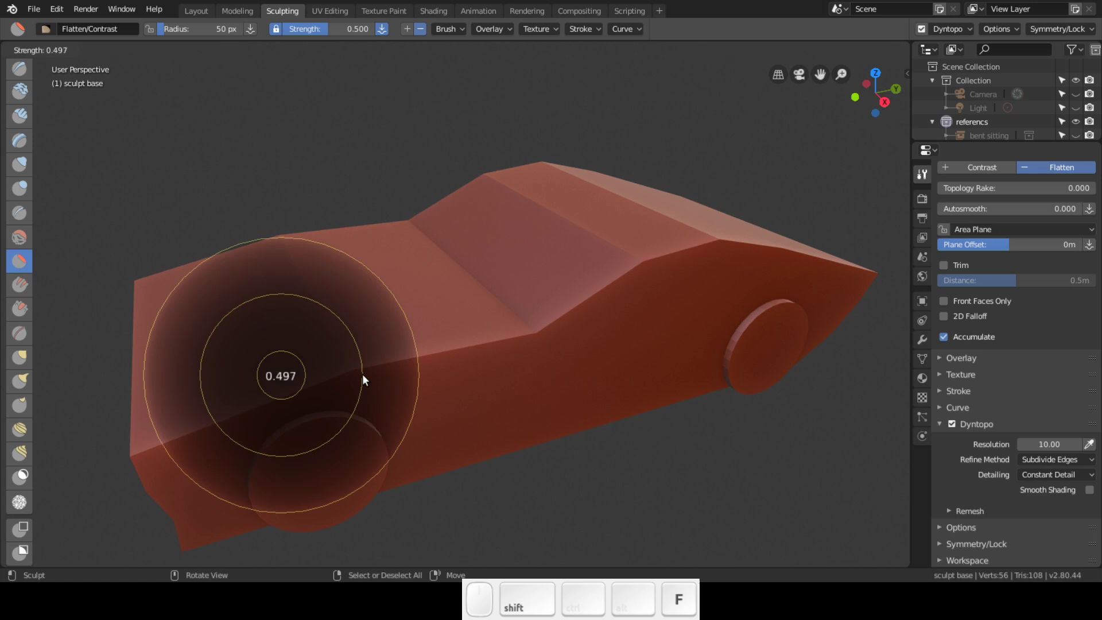
click(390, 389)
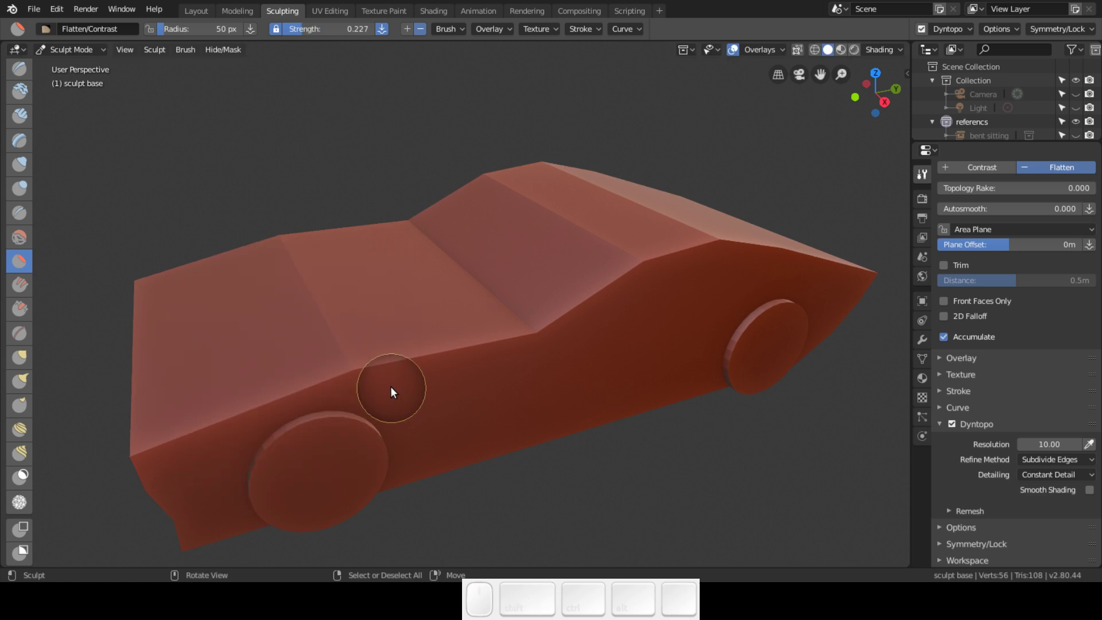
- Inspect the car body's mesh topology in Edit Mode and return to Sculpt Mode
mouse_move(374, 366)
middle_down()
mouse_move(388, 293)
mouse_move(386, 308)
mouse_move(406, 276)
mouse_move(441, 267)
mouse_move(429, 367)
mouse_move(422, 350)
mouse_move(411, 355)
middle_up()
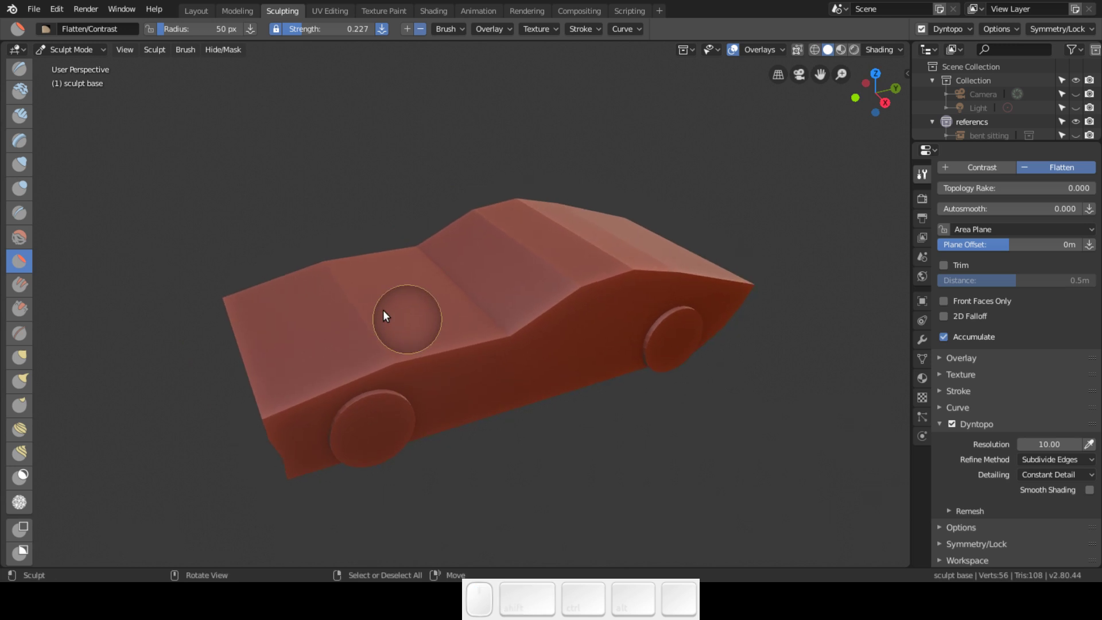
click(100, 51)
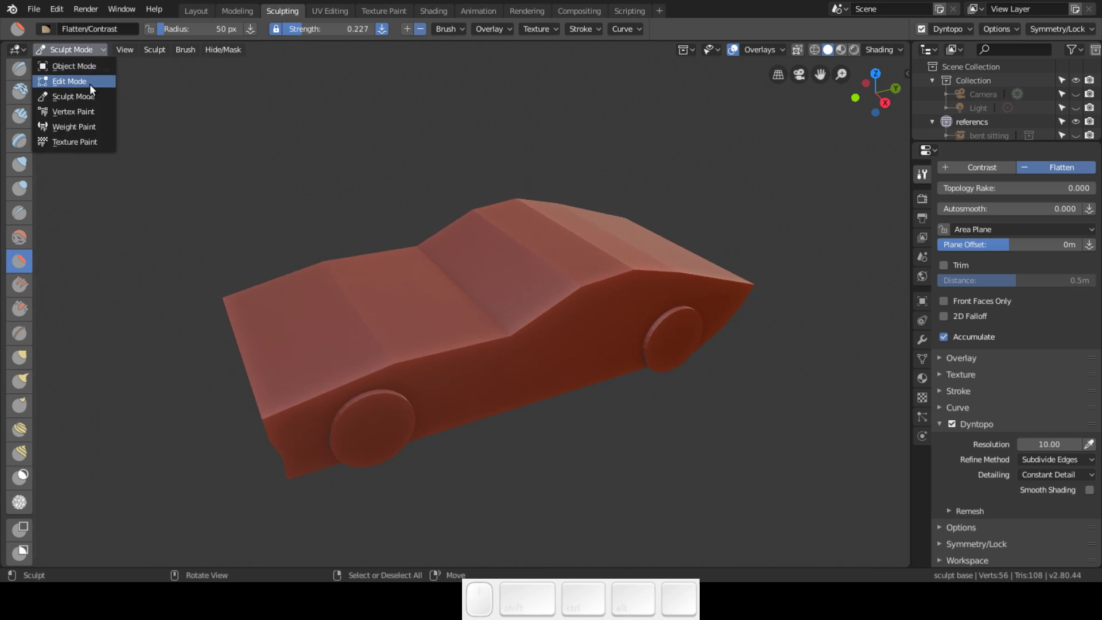
click(89, 81)
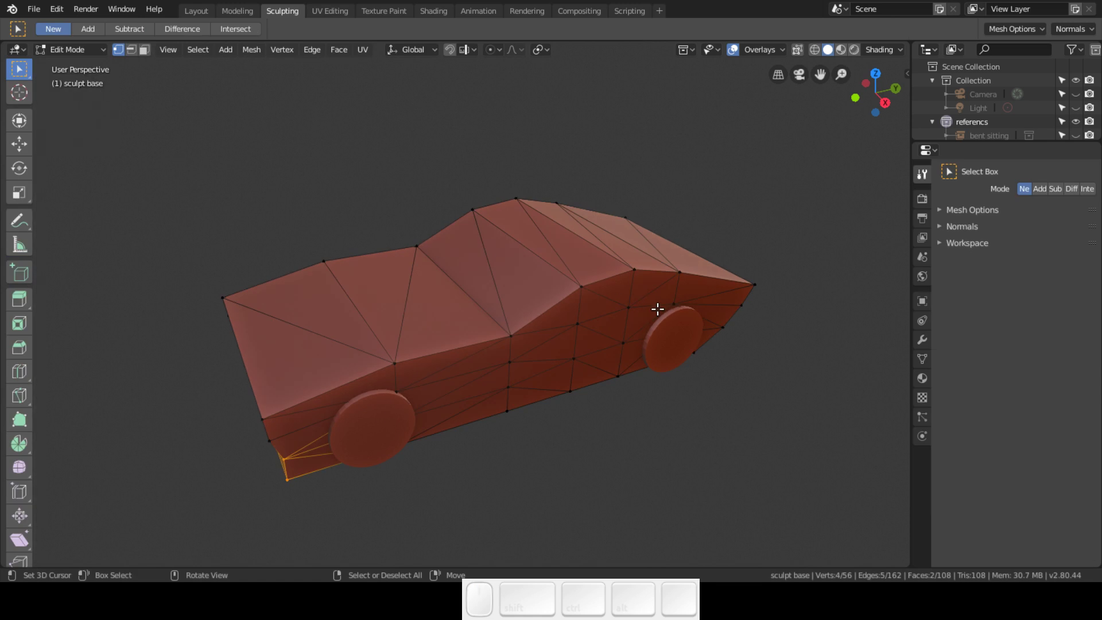
click(100, 50)
click(93, 95)
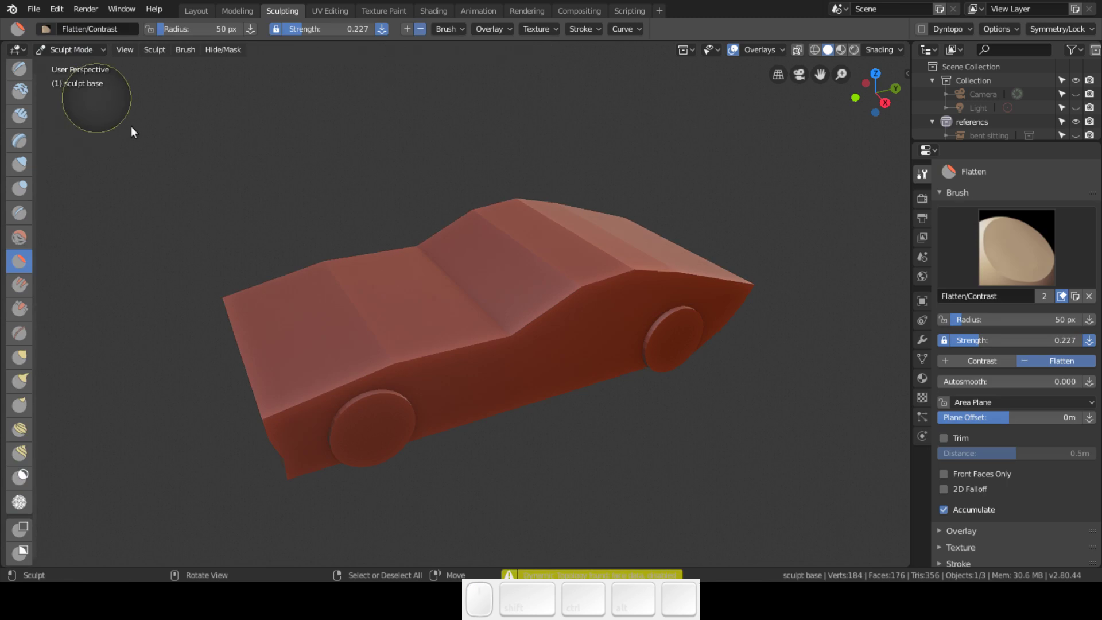
- Re-enable Dyntopo for the car body with the same detail settings and confirm
scroll(970, 487, down, 6)
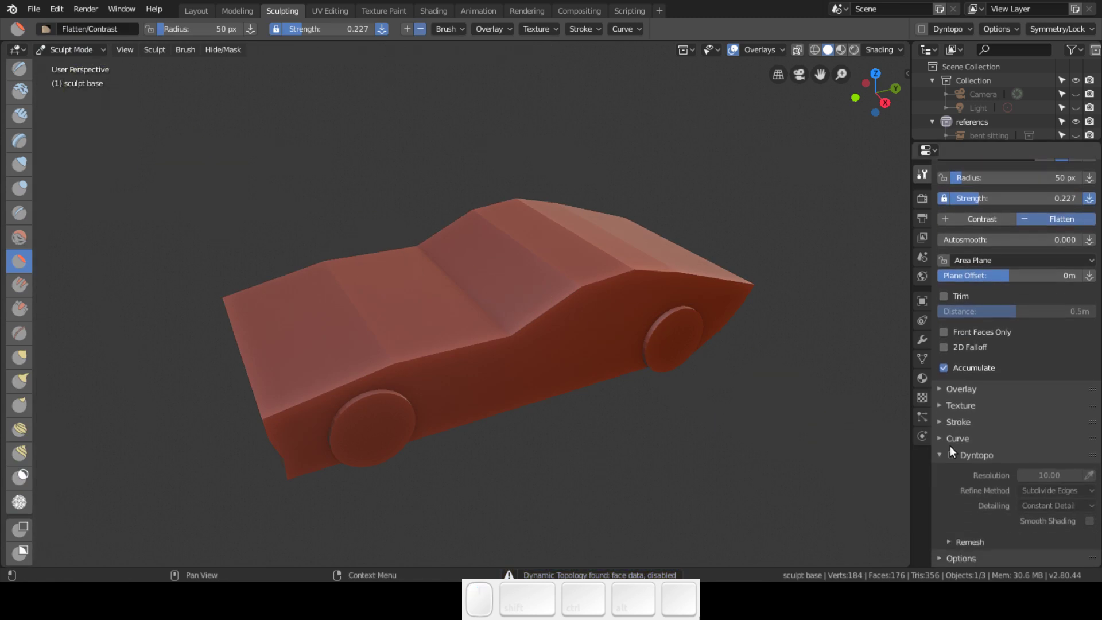
click(952, 455)
click(880, 456)
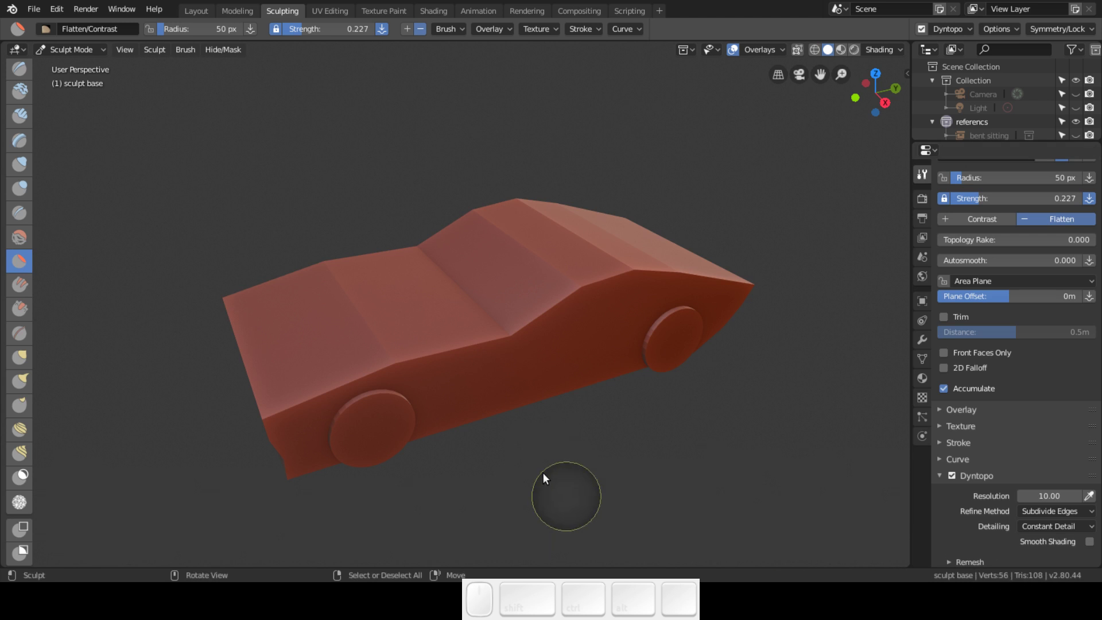
- Soften the car body's hard shoulder edges along the side and at the front end with the Flatten brush
middle_drag(545, 287, 542, 279)
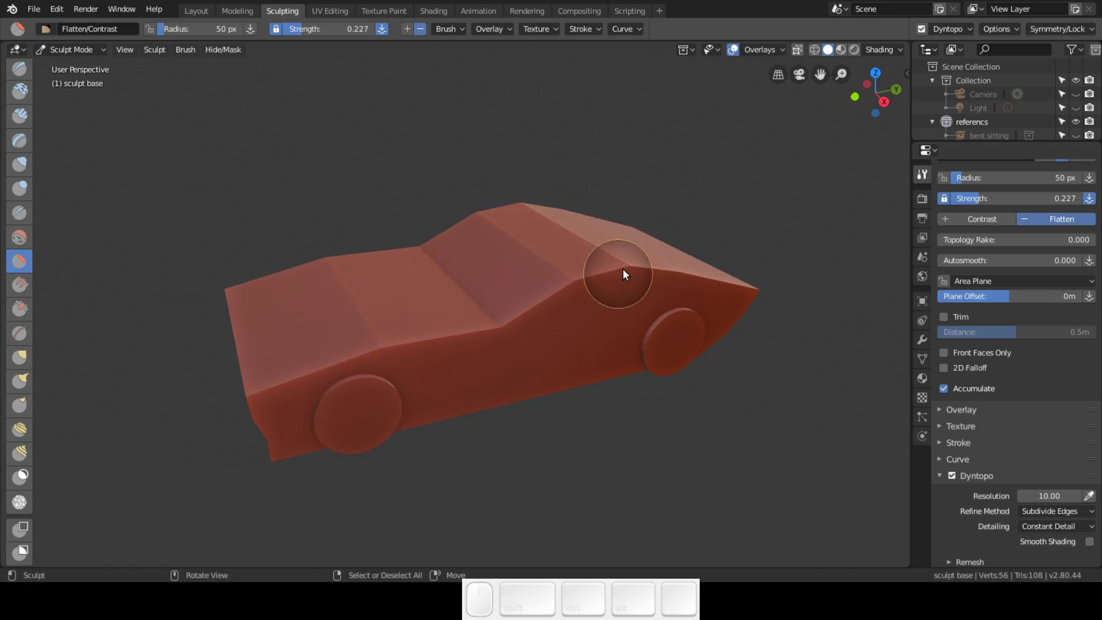
drag(622, 268, 267, 380)
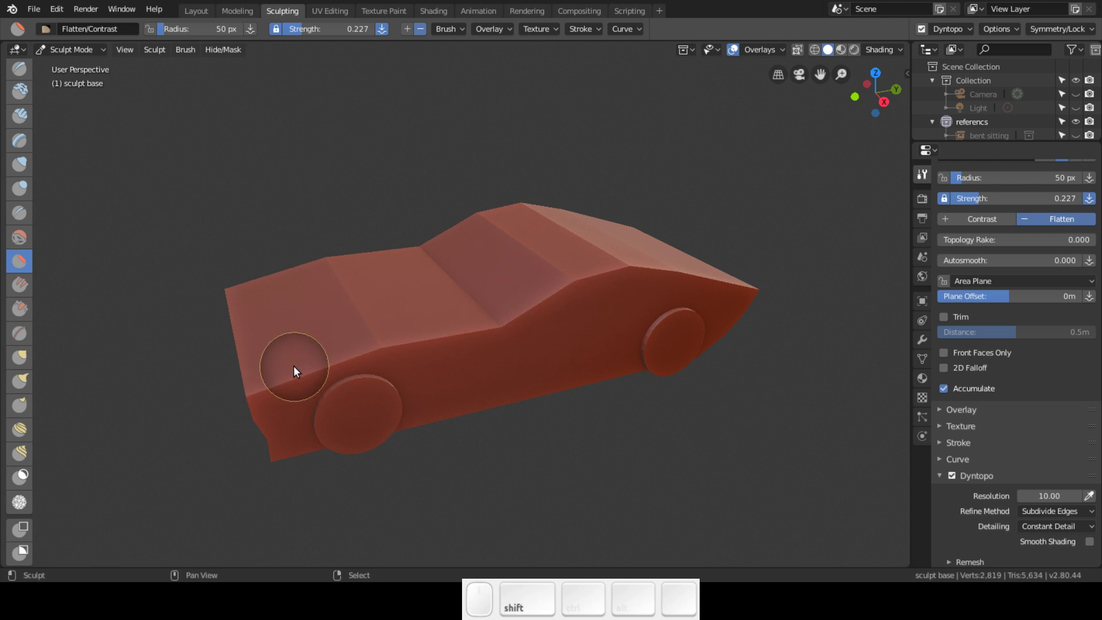
mouse_move(548, 295)
mouse_down()
mouse_move(224, 413)
mouse_move(689, 266)
mouse_move(790, 290)
mouse_move(566, 315)
mouse_move(582, 321)
mouse_move(270, 421)
mouse_move(708, 330)
mouse_move(467, 395)
mouse_move(493, 304)
mouse_move(246, 308)
mouse_move(480, 235)
mouse_move(556, 292)
mouse_move(623, 295)
mouse_up()
mouse_move(623, 295)
middle_down()
mouse_move(669, 281)
mouse_move(591, 324)
middle_up()
mouse_move(591, 324)
mouse_down()
mouse_move(484, 368)
mouse_move(254, 326)
mouse_move(442, 387)
mouse_move(527, 433)
mouse_move(345, 423)
mouse_move(229, 390)
mouse_move(395, 417)
mouse_move(548, 423)
mouse_move(338, 372)
mouse_move(532, 374)
mouse_up()
middle_drag(532, 373, 515, 371)
mouse_move(425, 354)
mouse_down()
mouse_move(602, 345)
mouse_move(497, 349)
mouse_move(728, 290)
mouse_move(325, 327)
mouse_move(482, 283)
mouse_move(716, 253)
mouse_up()
mouse_move(717, 253)
middle_down()
mouse_move(601, 311)
mouse_move(537, 308)
middle_up()
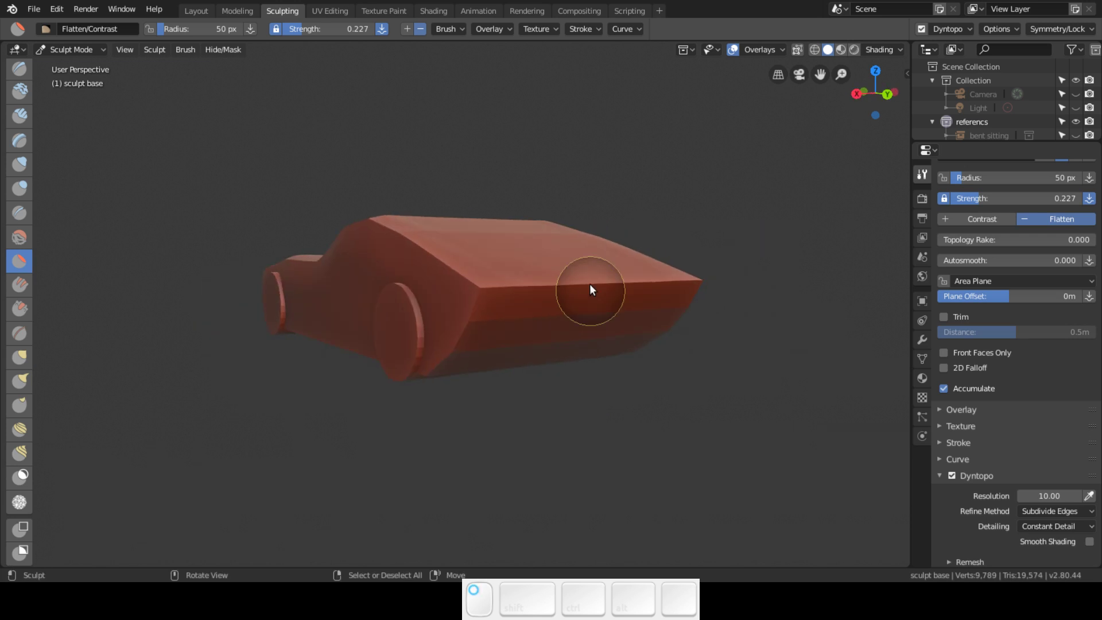
- Flatten the sharp edges and corners around the car's rear end and lower rear side
mouse_move(590, 285)
mouse_down()
mouse_move(424, 294)
mouse_move(393, 232)
mouse_move(408, 388)
mouse_move(505, 347)
mouse_move(435, 337)
mouse_move(435, 293)
mouse_move(577, 318)
mouse_up()
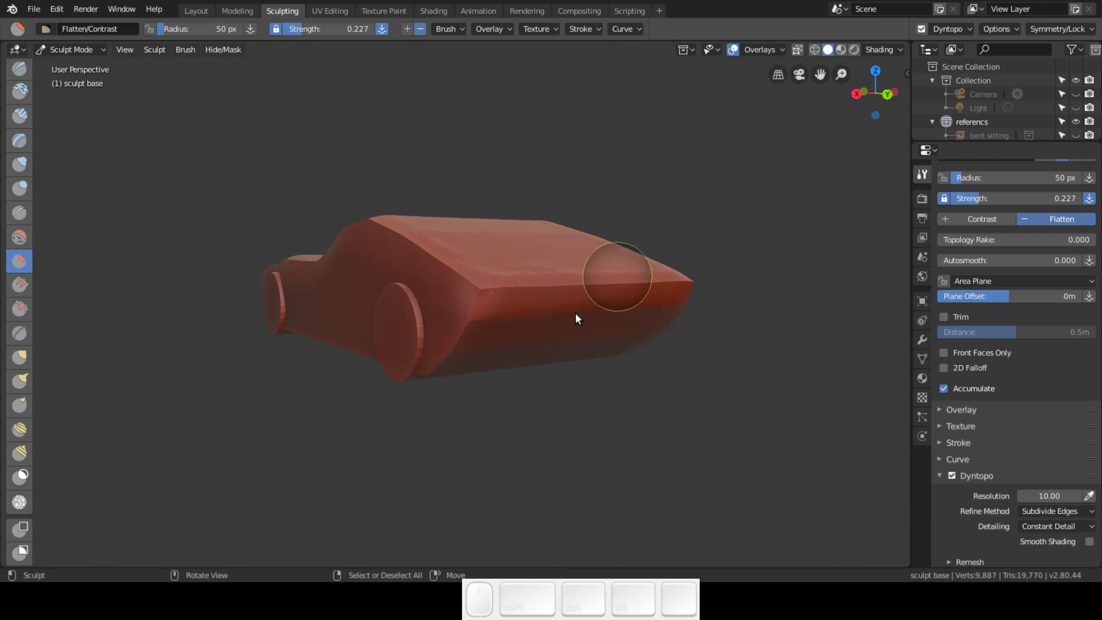
middle_drag(576, 317, 570, 361)
mouse_move(571, 360)
mouse_down()
mouse_move(423, 386)
mouse_move(409, 322)
mouse_move(447, 269)
mouse_move(524, 240)
mouse_move(570, 328)
mouse_up()
mouse_move(571, 328)
middle_down()
mouse_move(694, 315)
mouse_move(649, 301)
mouse_move(667, 291)
middle_up()
mouse_move(667, 292)
mouse_down()
mouse_move(474, 285)
mouse_move(345, 305)
mouse_move(288, 293)
mouse_move(626, 206)
mouse_move(409, 357)
mouse_move(705, 295)
mouse_move(340, 442)
mouse_move(760, 325)
mouse_move(488, 401)
mouse_move(641, 345)
mouse_up()
middle_drag(641, 345, 629, 340)
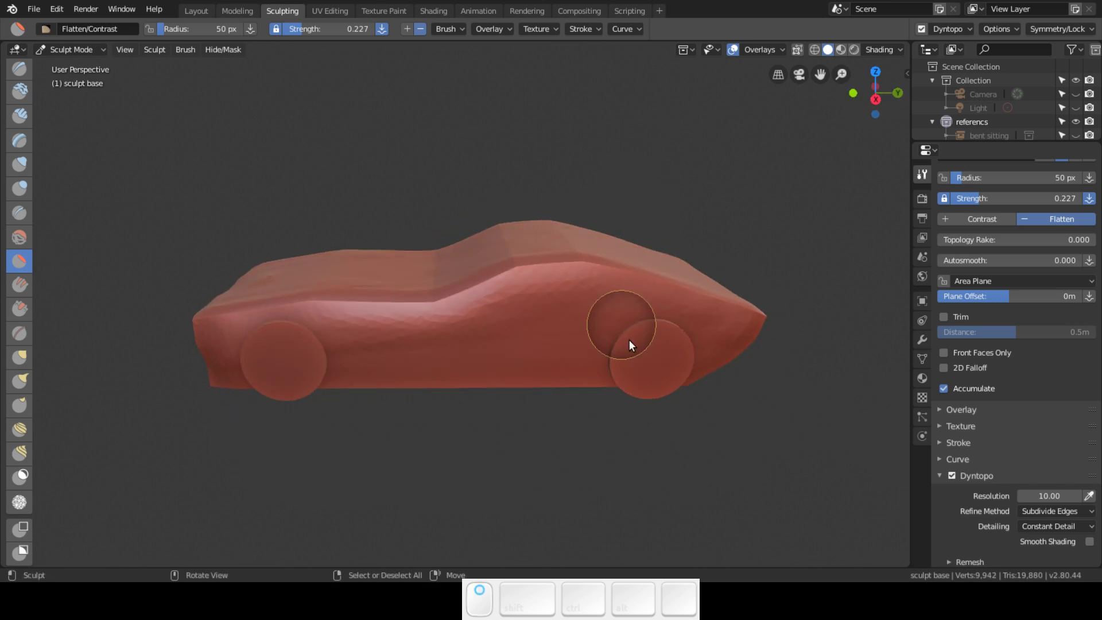
mouse_move(630, 344)
mouse_down()
mouse_move(494, 384)
mouse_move(451, 377)
mouse_move(513, 348)
mouse_move(438, 339)
mouse_move(652, 312)
mouse_move(748, 359)
mouse_up()
middle_drag(613, 341, 402, 350)
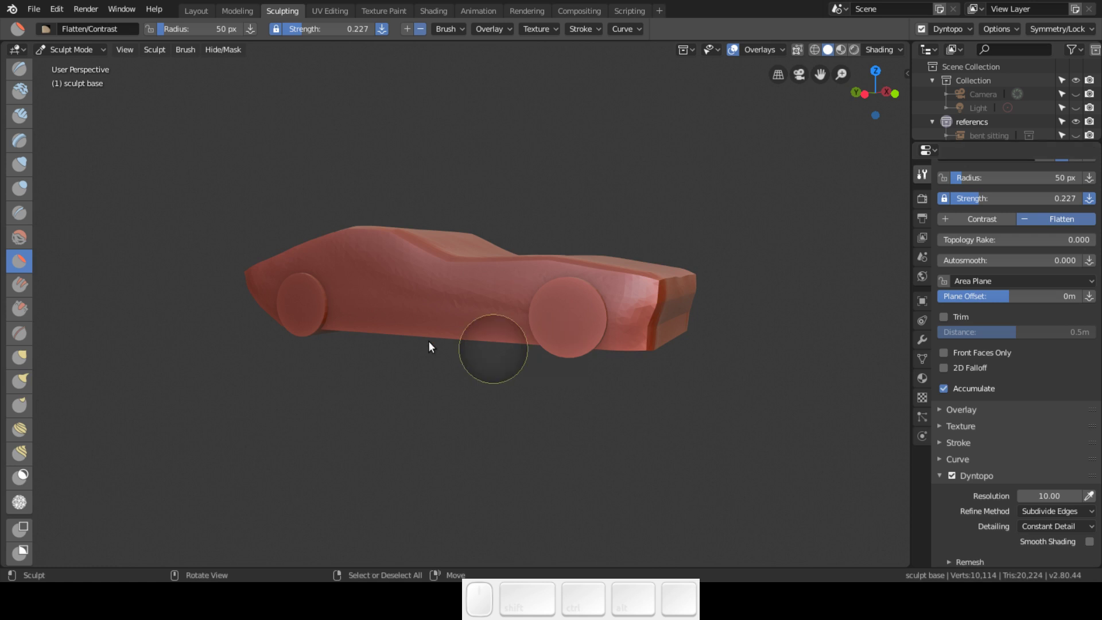
- Pick the Smooth brush and set its strength to about 0.166 interactively over the car body
click(21, 237)
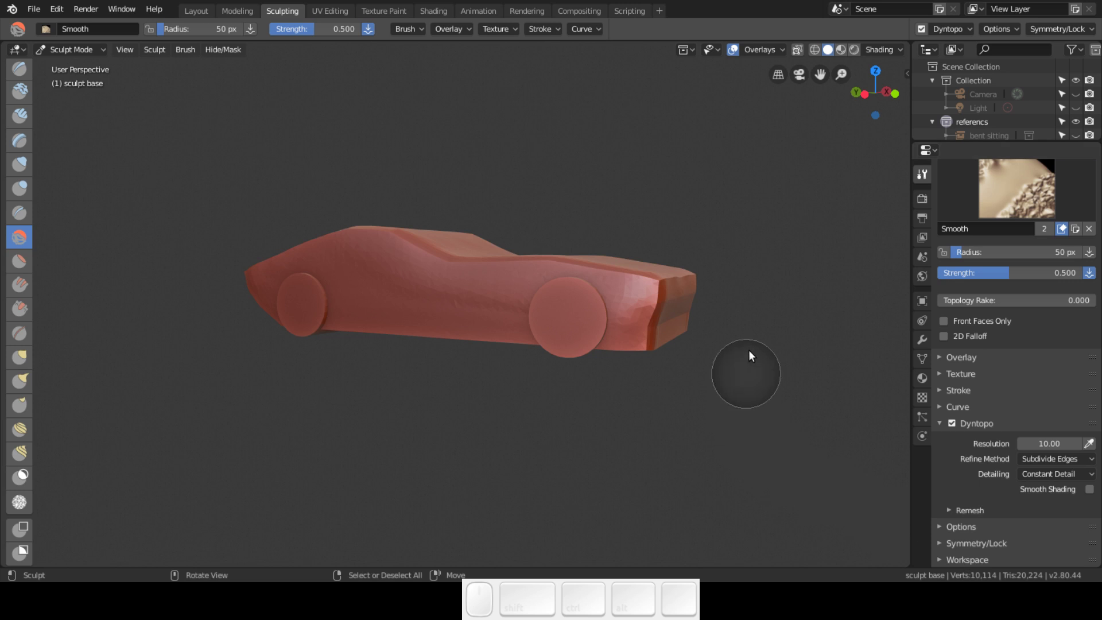
mouse_move(718, 350)
middle_down()
mouse_move(649, 315)
mouse_move(485, 339)
middle_up()
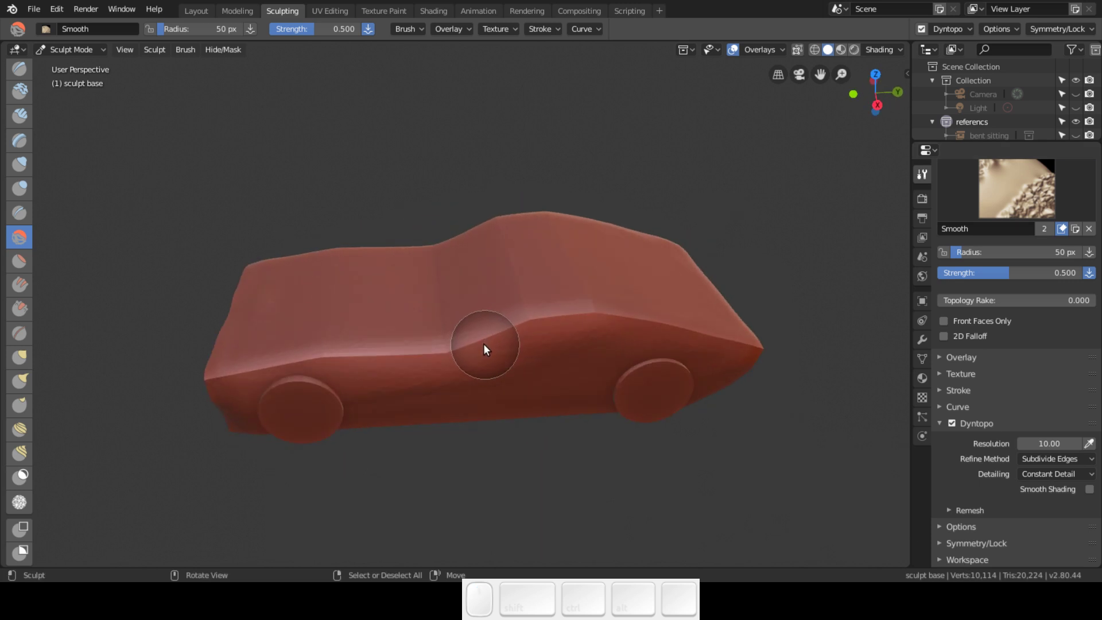
key(shift+f)
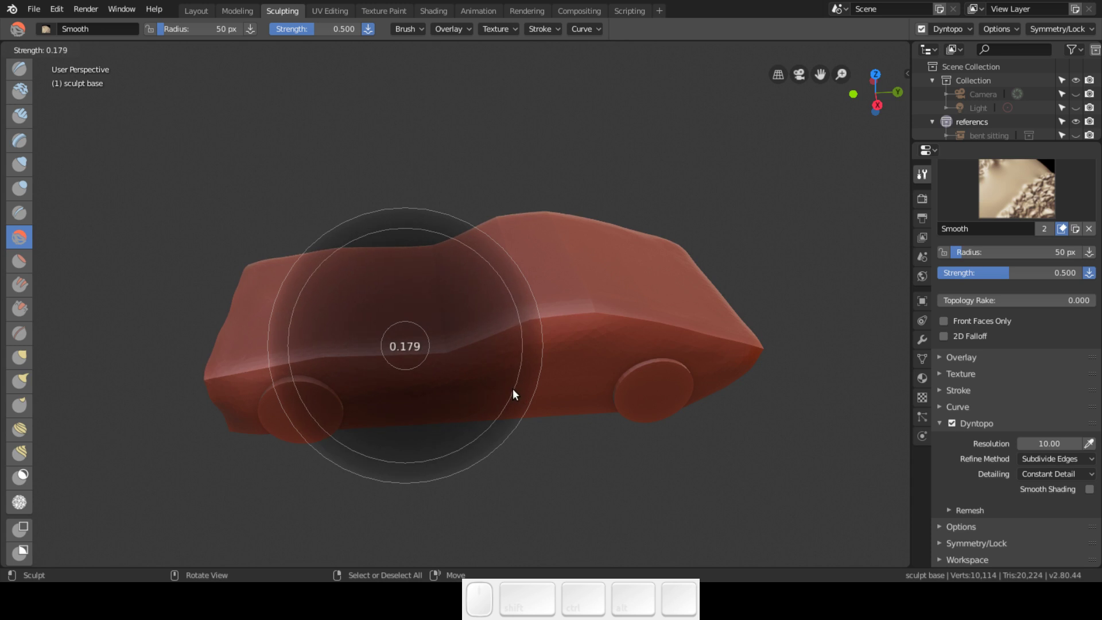
click(513, 389)
- Smooth the car body's side, front end, hood and roofline with broad strokes
mouse_move(514, 391)
middle_down()
mouse_move(532, 356)
mouse_move(512, 352)
middle_up()
mouse_move(512, 352)
mouse_down()
mouse_move(565, 311)
mouse_move(281, 379)
mouse_move(691, 270)
mouse_move(459, 318)
mouse_move(754, 304)
mouse_move(308, 382)
mouse_move(657, 340)
mouse_move(422, 391)
mouse_move(523, 429)
mouse_up()
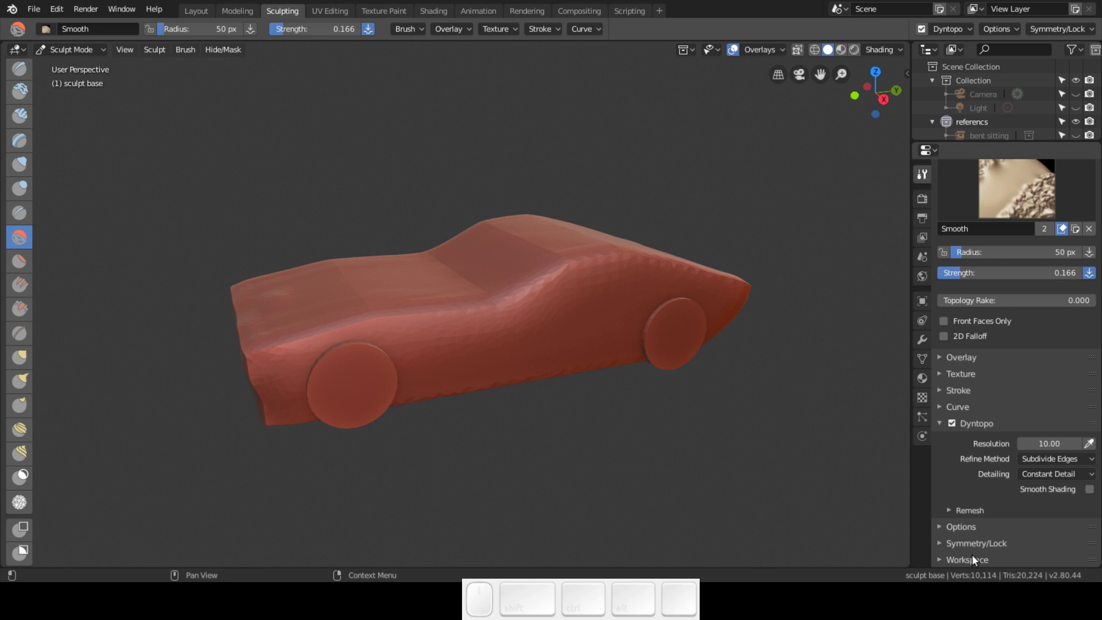
mouse_move(569, 426)
middle_down()
mouse_move(377, 372)
mouse_move(452, 347)
middle_up()
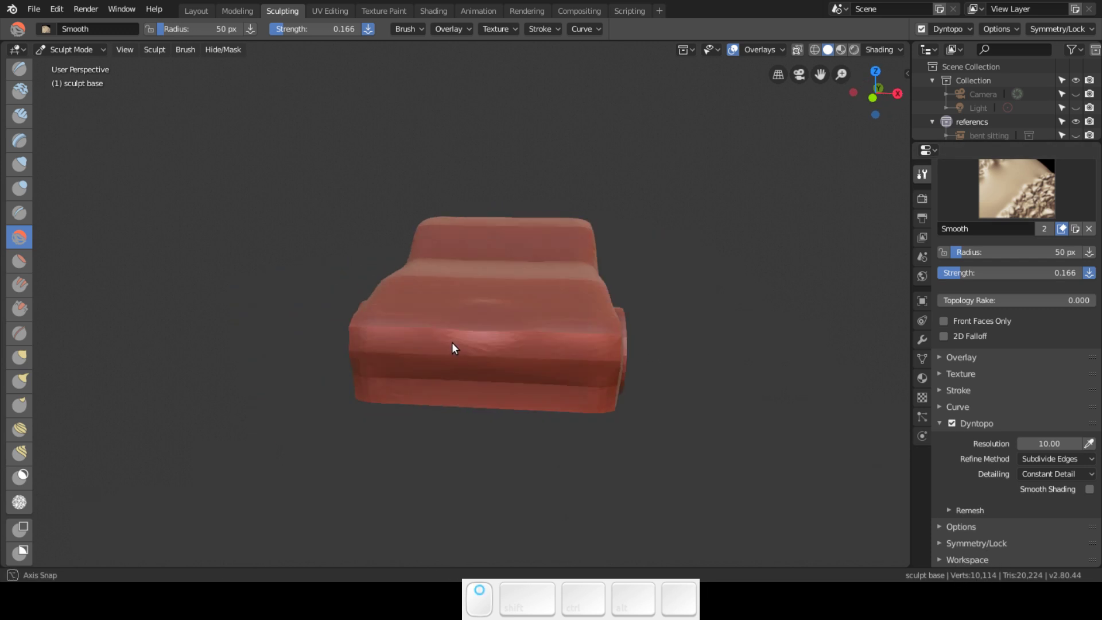
mouse_move(562, 359)
mouse_down()
mouse_move(395, 336)
mouse_move(603, 335)
mouse_move(562, 361)
mouse_move(325, 382)
mouse_move(526, 386)
mouse_move(625, 402)
mouse_move(371, 401)
mouse_move(492, 387)
mouse_move(731, 383)
mouse_up()
mouse_move(731, 383)
middle_down()
mouse_move(580, 384)
mouse_move(572, 307)
middle_up()
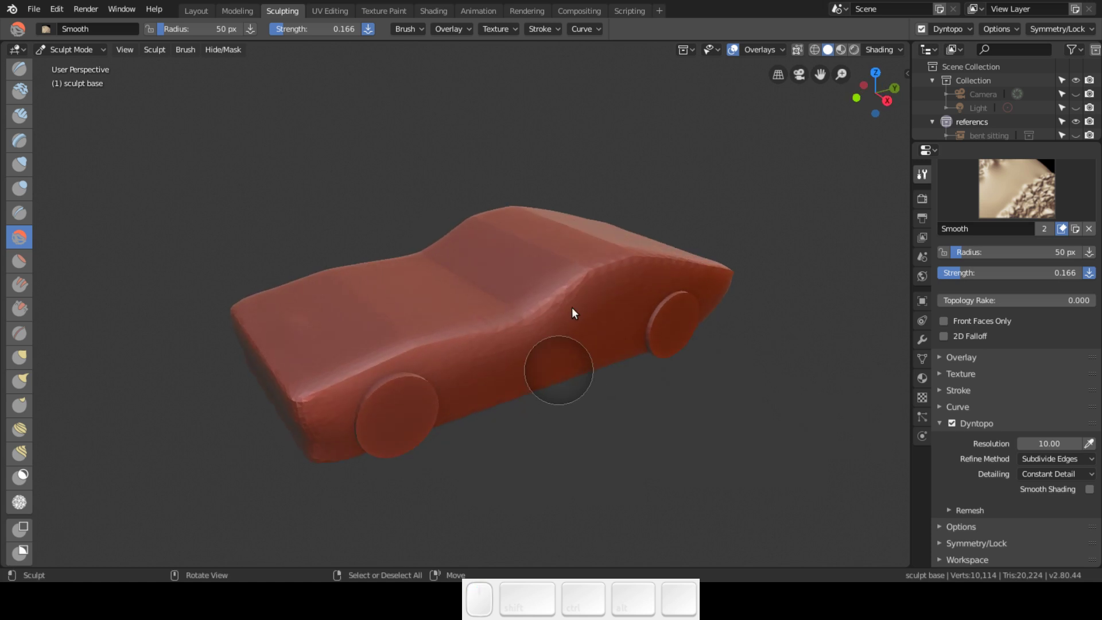
mouse_move(284, 315)
mouse_down()
mouse_move(379, 264)
mouse_move(549, 207)
mouse_up()
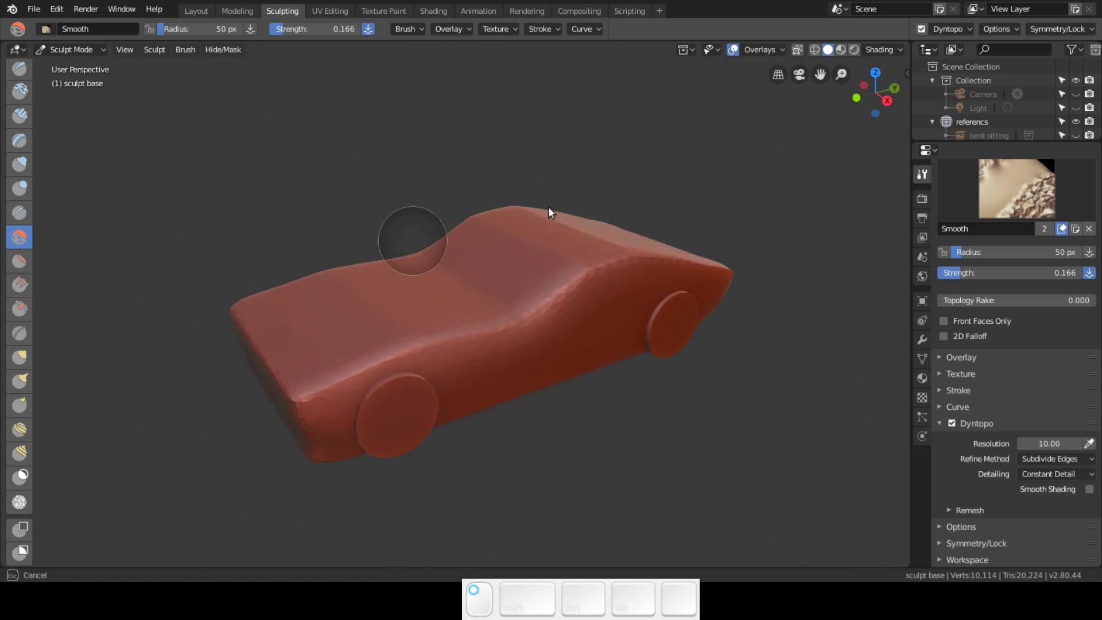
mouse_move(549, 206)
middle_down()
mouse_move(545, 375)
mouse_move(699, 290)
mouse_move(568, 267)
mouse_move(699, 315)
mouse_move(784, 292)
mouse_move(756, 332)
mouse_move(687, 357)
mouse_move(639, 345)
middle_up()
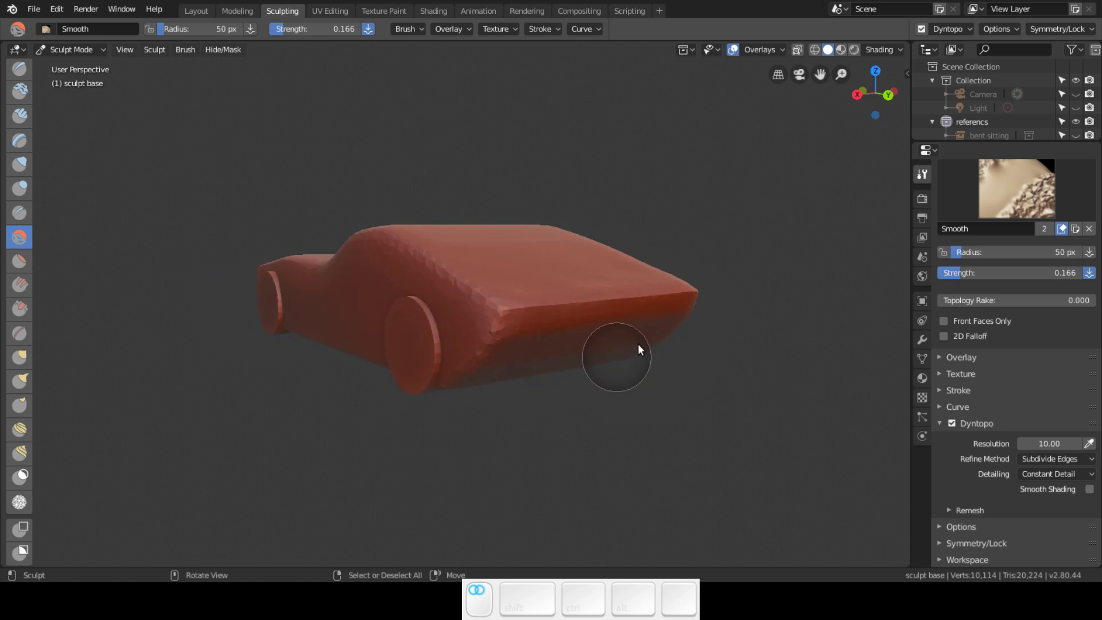
- Smooth the rear deck, tail edges and corners and even out the remaining side contours of the car body
mouse_move(460, 326)
middle_down()
mouse_move(694, 367)
mouse_move(638, 369)
mouse_move(737, 370)
mouse_move(693, 335)
mouse_move(707, 335)
mouse_move(646, 352)
middle_up()
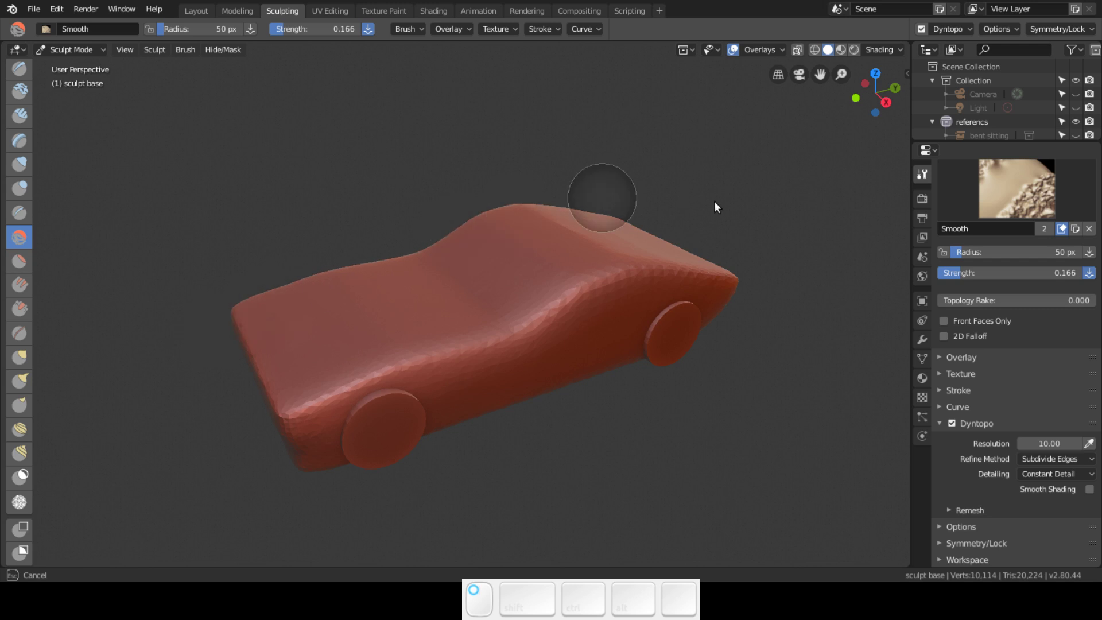
mouse_move(645, 207)
middle_down()
mouse_move(591, 244)
mouse_move(674, 281)
middle_up()
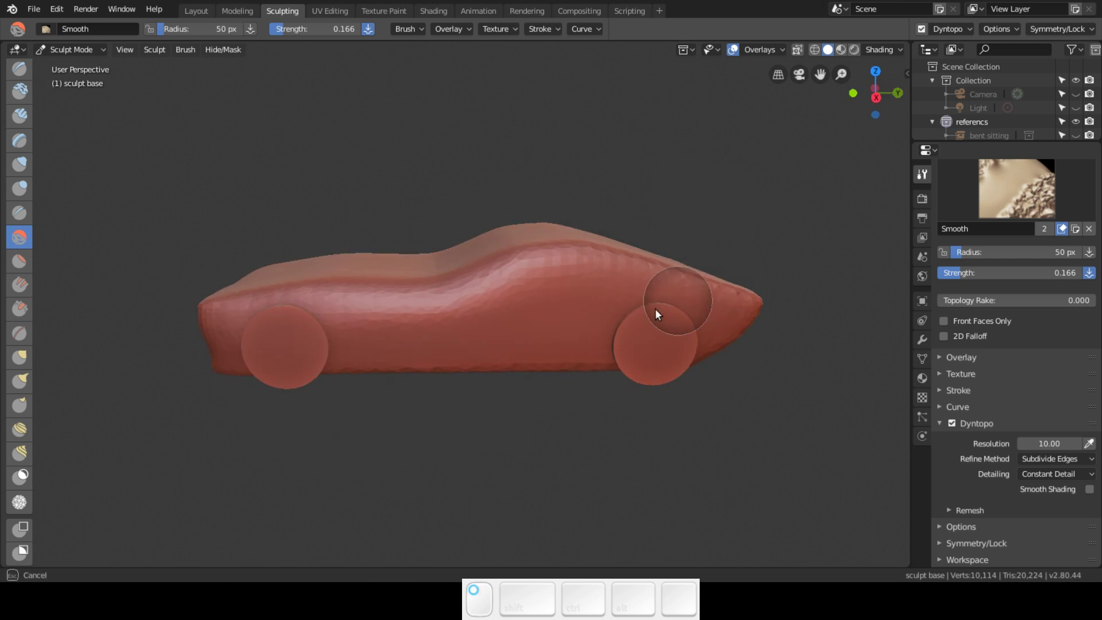
mouse_move(736, 328)
middle_down()
mouse_move(622, 335)
mouse_move(622, 320)
middle_up()
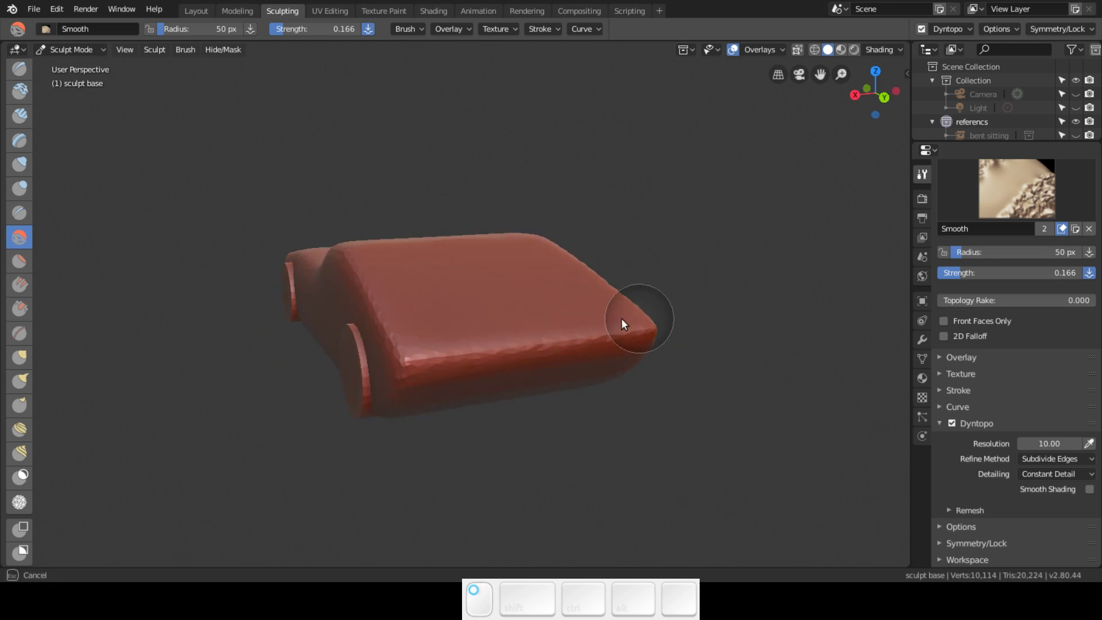
middle_drag(541, 387, 496, 345)
drag(209, 328, 246, 310)
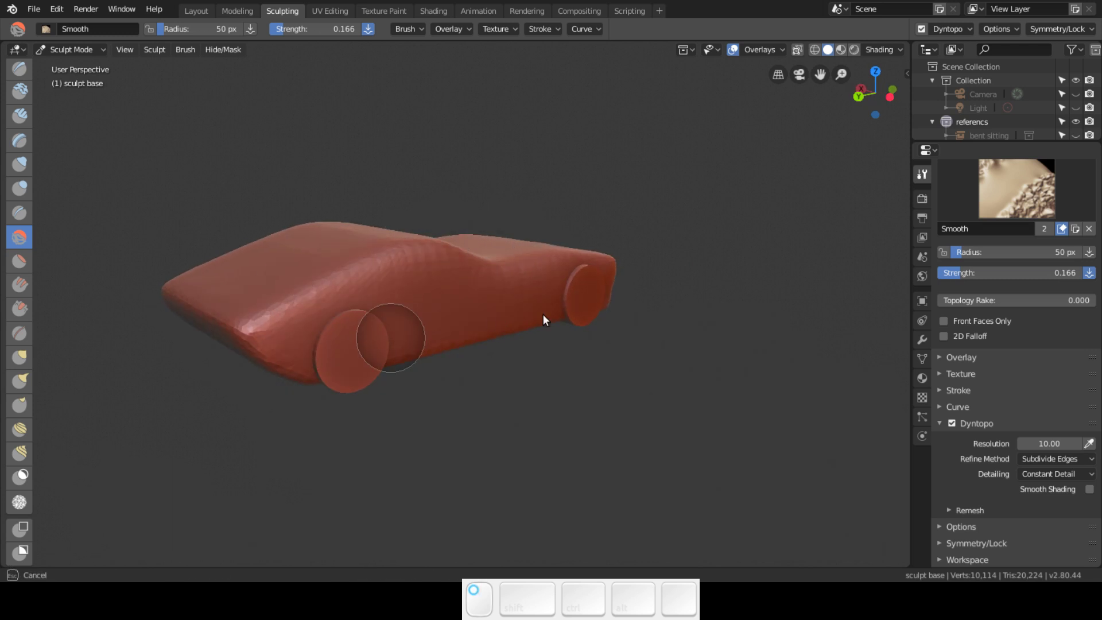
mouse_move(671, 298)
middle_down()
mouse_move(566, 330)
mouse_move(750, 319)
mouse_move(675, 325)
mouse_move(767, 332)
mouse_move(718, 337)
mouse_move(703, 377)
mouse_move(624, 393)
mouse_move(607, 451)
mouse_move(517, 424)
middle_up()
mouse_move(516, 425)
mouse_down()
mouse_move(336, 396)
mouse_move(549, 307)
mouse_move(316, 335)
mouse_move(535, 251)
mouse_move(551, 374)
mouse_move(450, 419)
mouse_move(467, 431)
mouse_move(770, 333)
mouse_up()
mouse_move(771, 328)
middle_down()
mouse_move(694, 327)
mouse_move(686, 298)
middle_up()
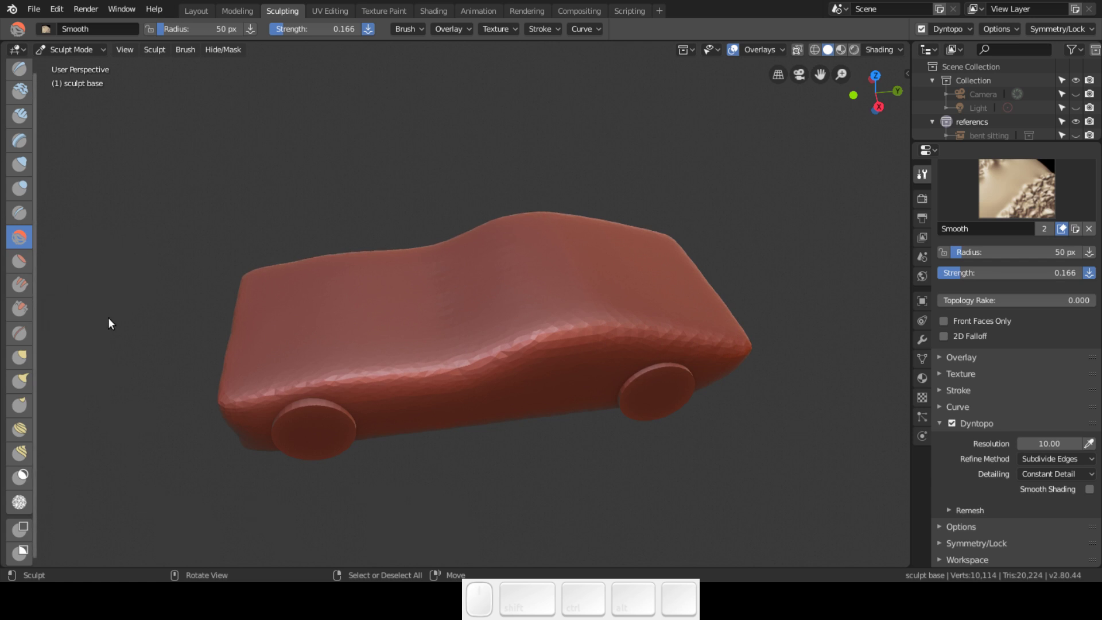
mouse_move(647, 276)
middle_down()
mouse_move(690, 235)
mouse_move(680, 240)
middle_up()
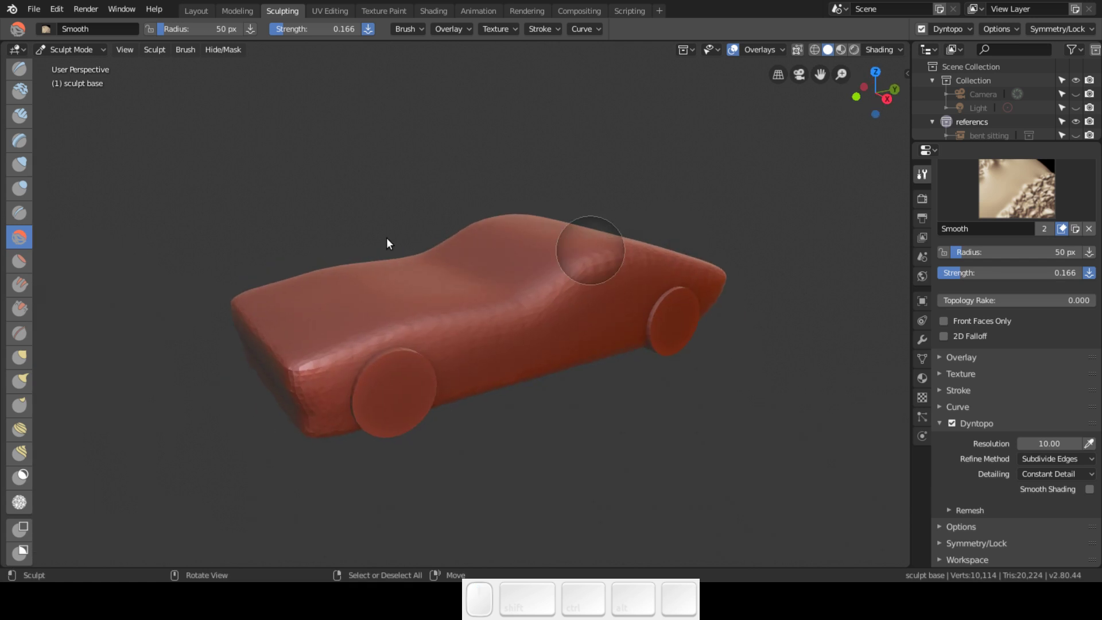
- Review the overlay settings of the Flatten and Fill brushes
click(35, 8)
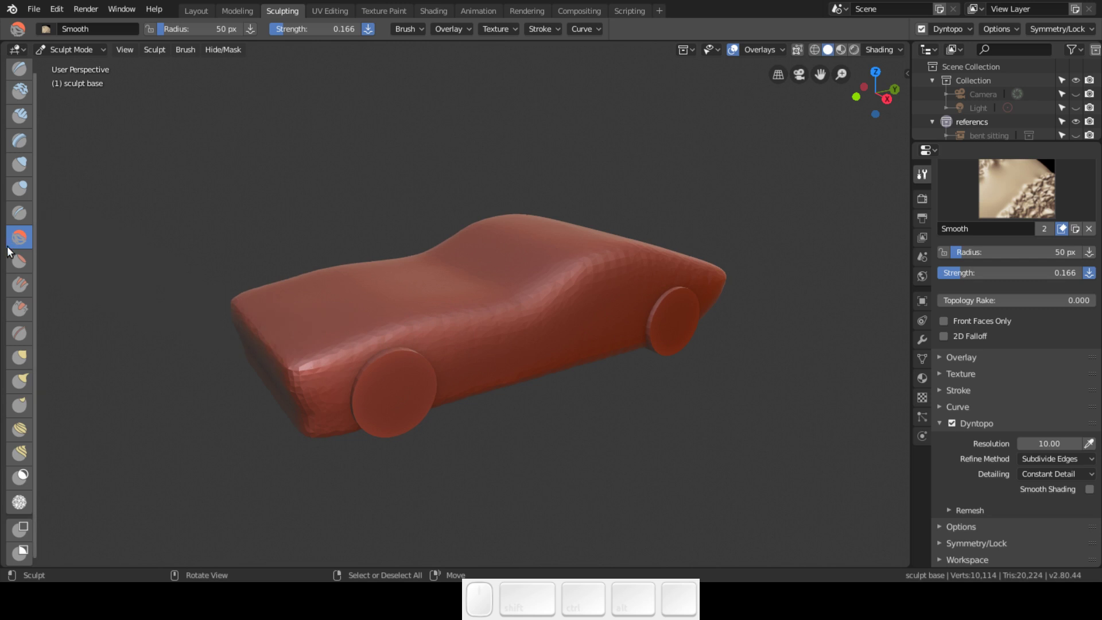
click(19, 261)
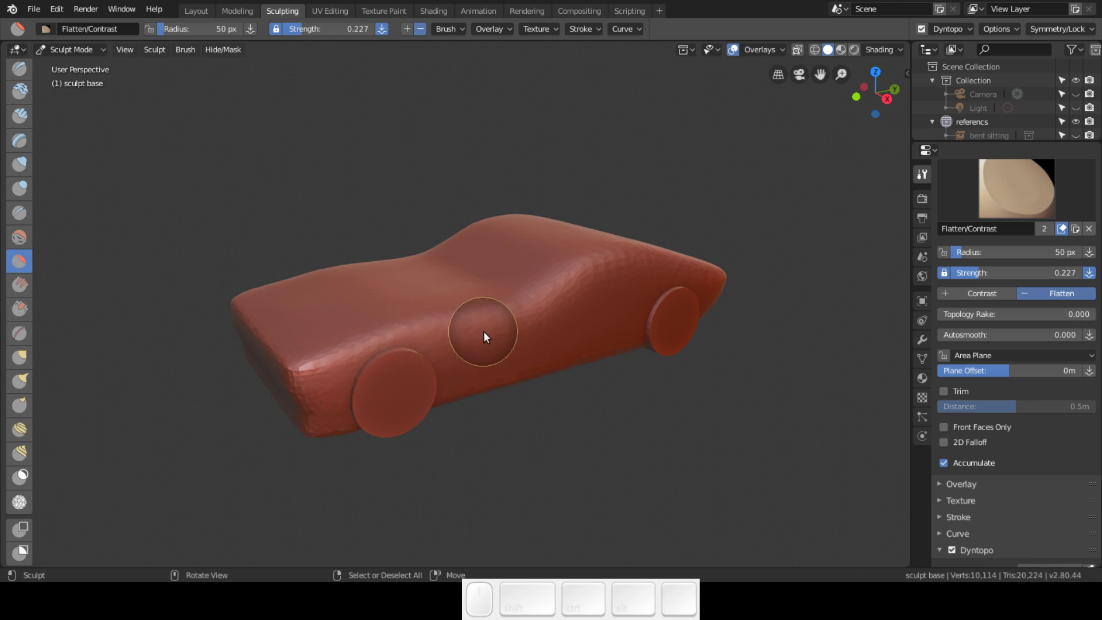
click(939, 483)
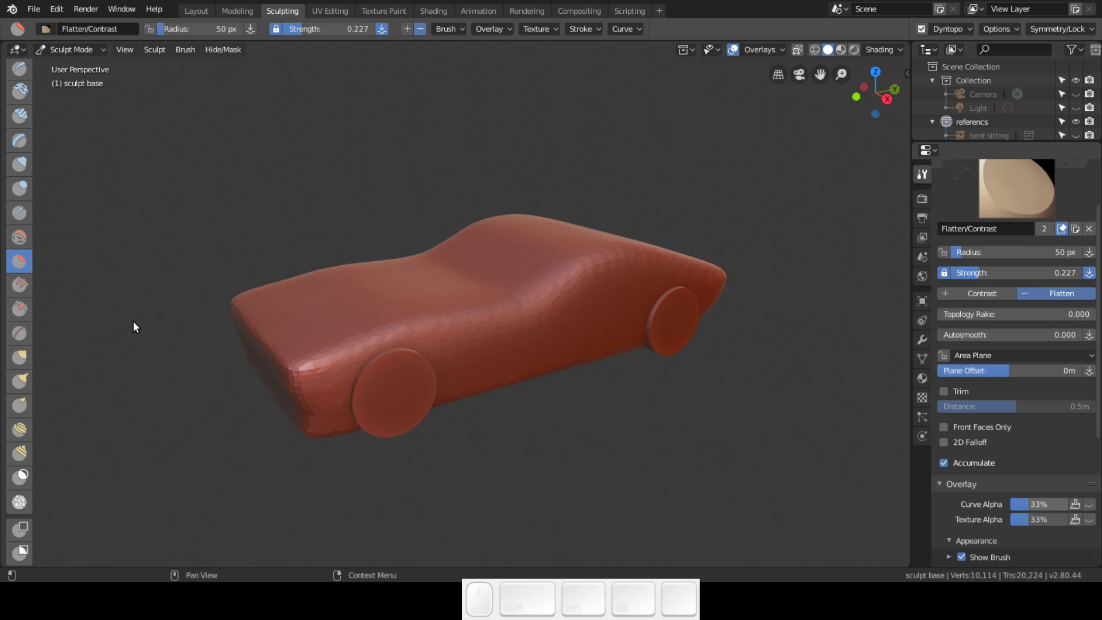
key(Escape)
middle_drag(133, 321, 456, 307)
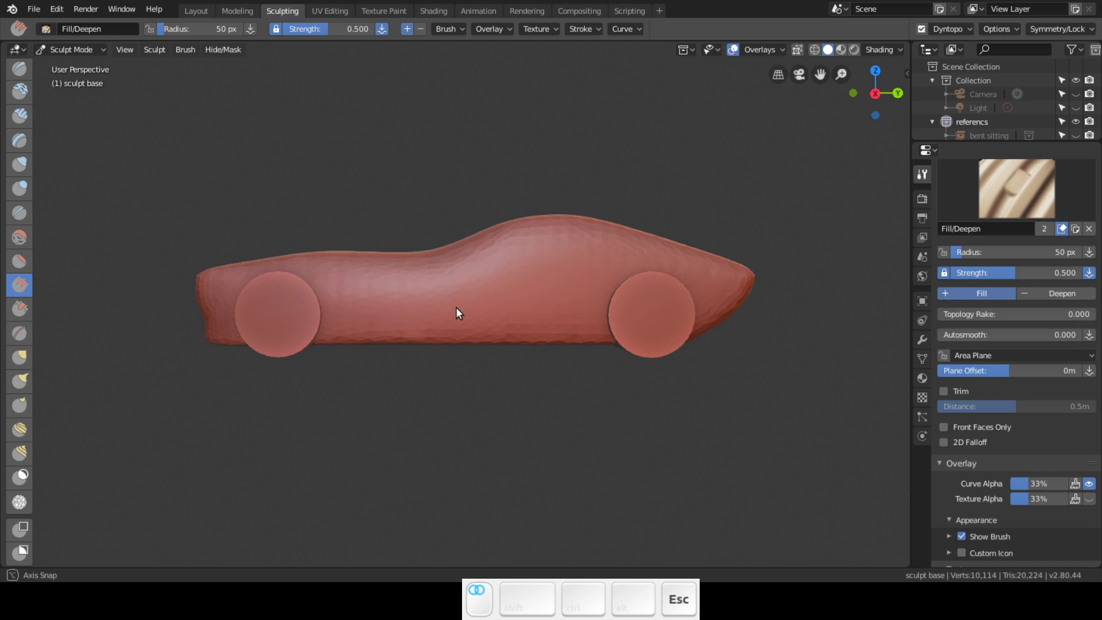
- Compare the falloff curves of the Fill, Flatten and Smooth brushes, ending with the Smooth brush active
click(941, 463)
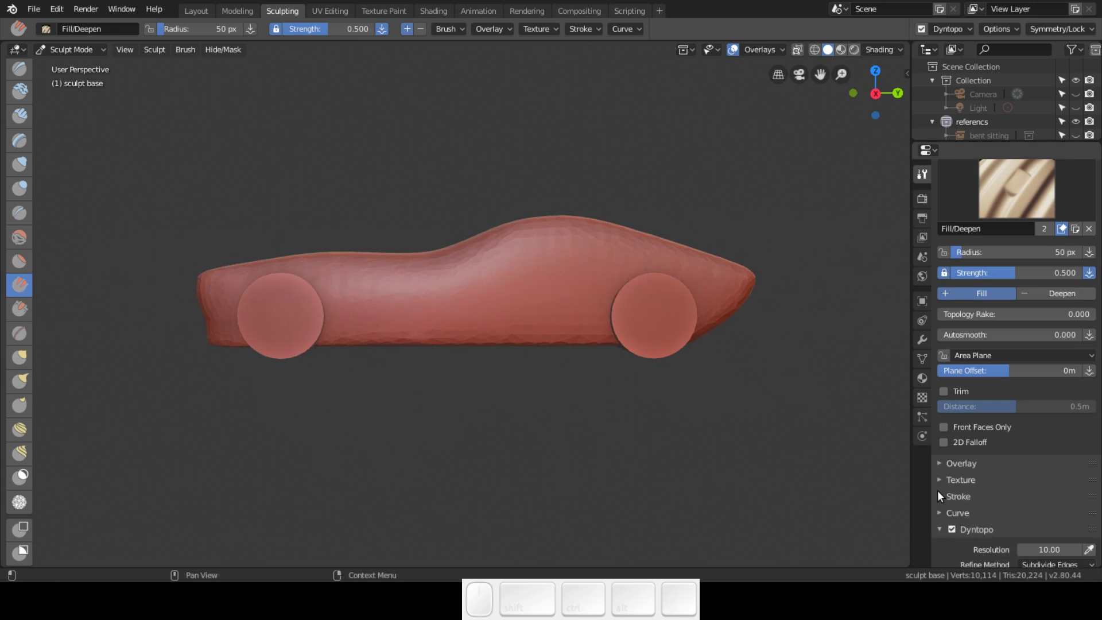
click(942, 513)
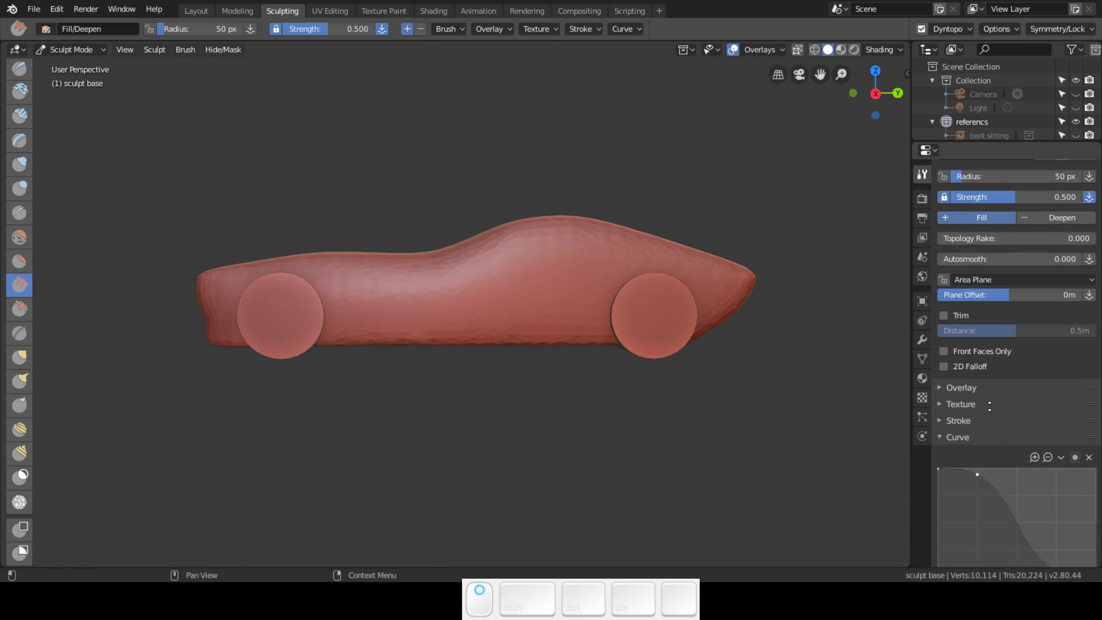
scroll(990, 405, down, 6)
click(20, 261)
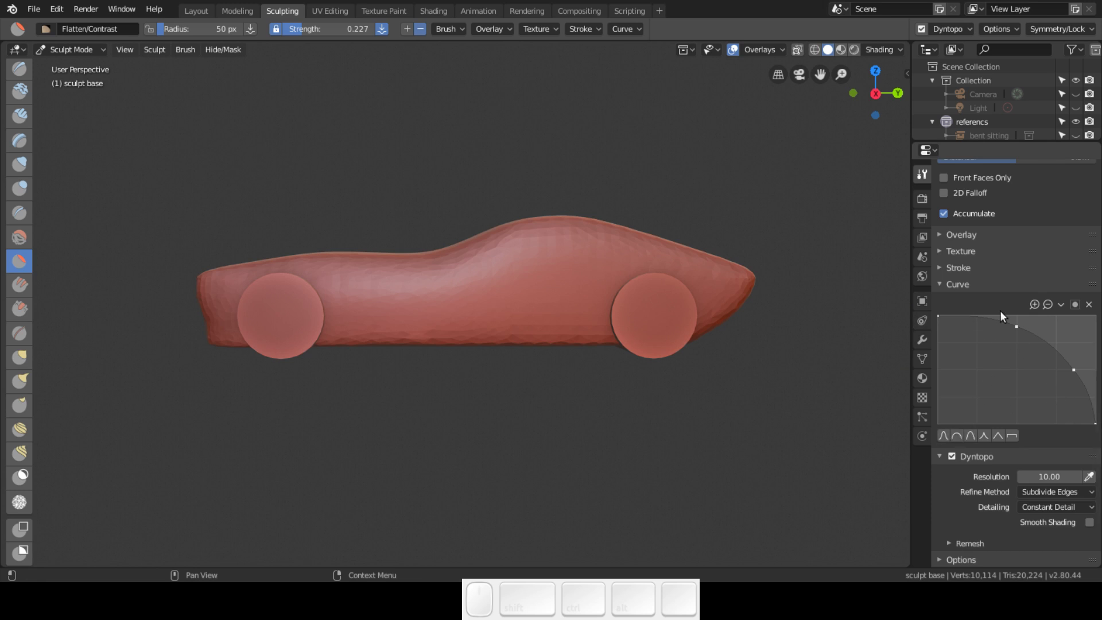
middle_drag(509, 273, 559, 321)
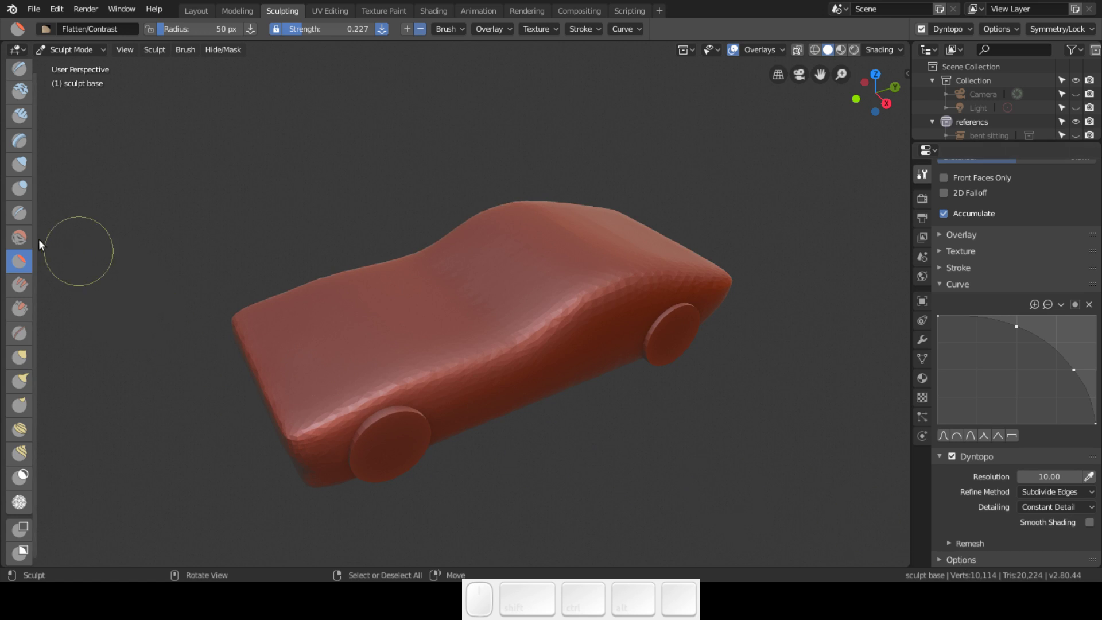
click(19, 237)
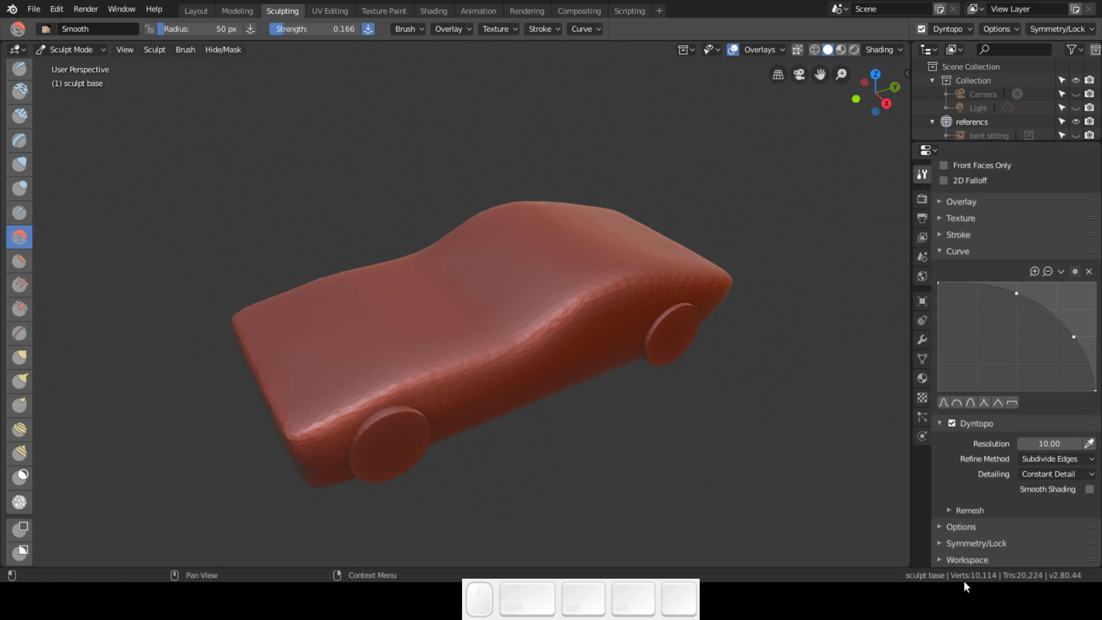
- Save the scene as a new Blender file in the oldracer folder, incrementing the basesetup name and adding "brush" to it
middle_drag(622, 312, 534, 265)
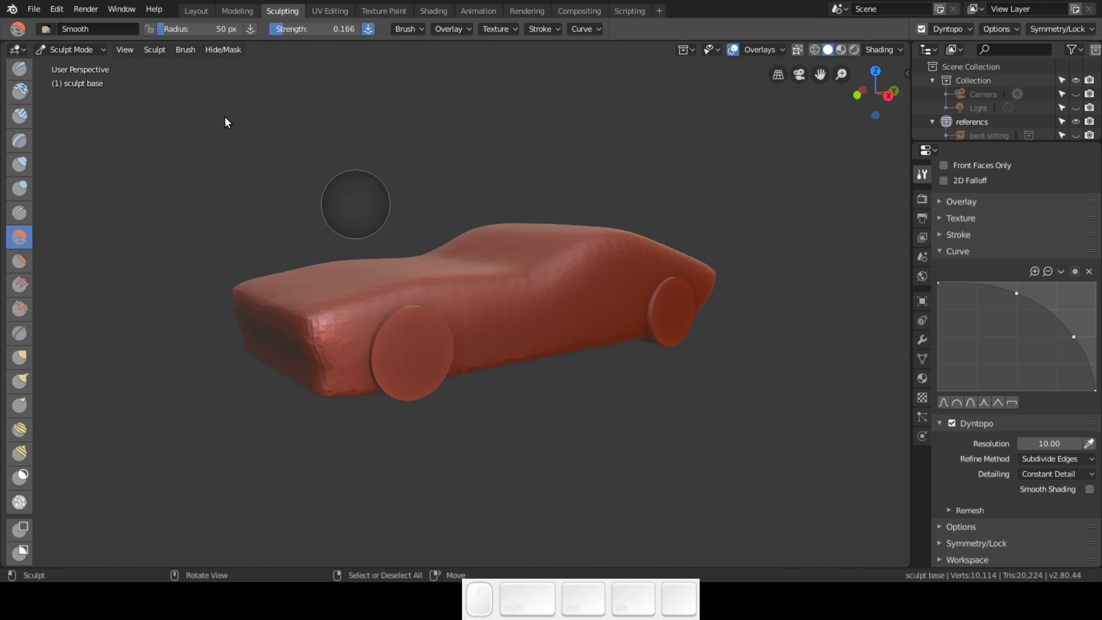
click(32, 9)
click(70, 127)
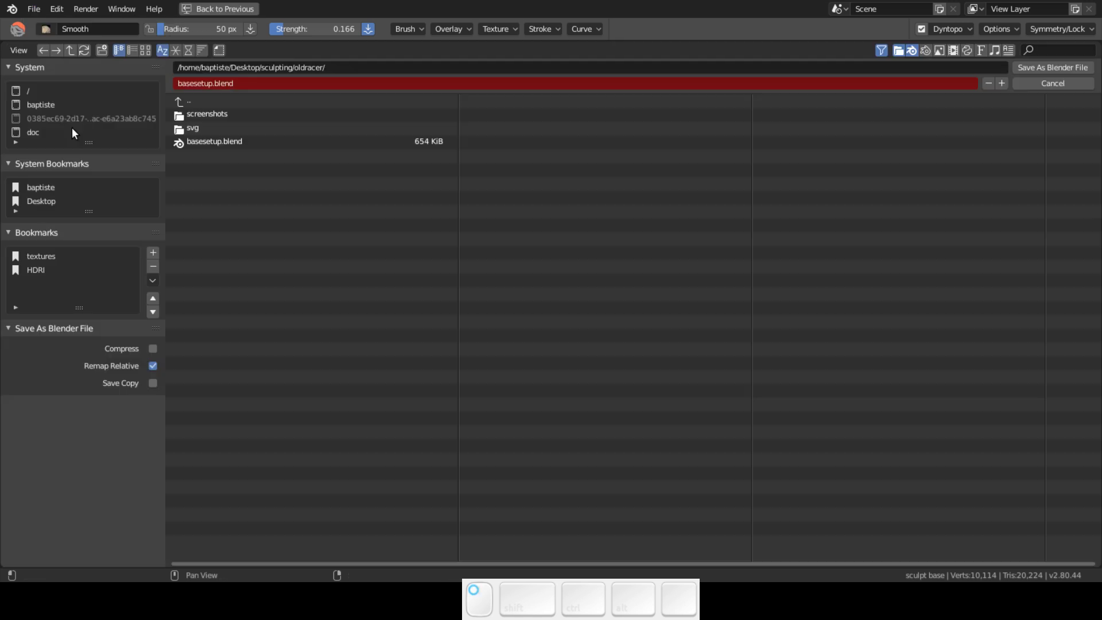
click(221, 141)
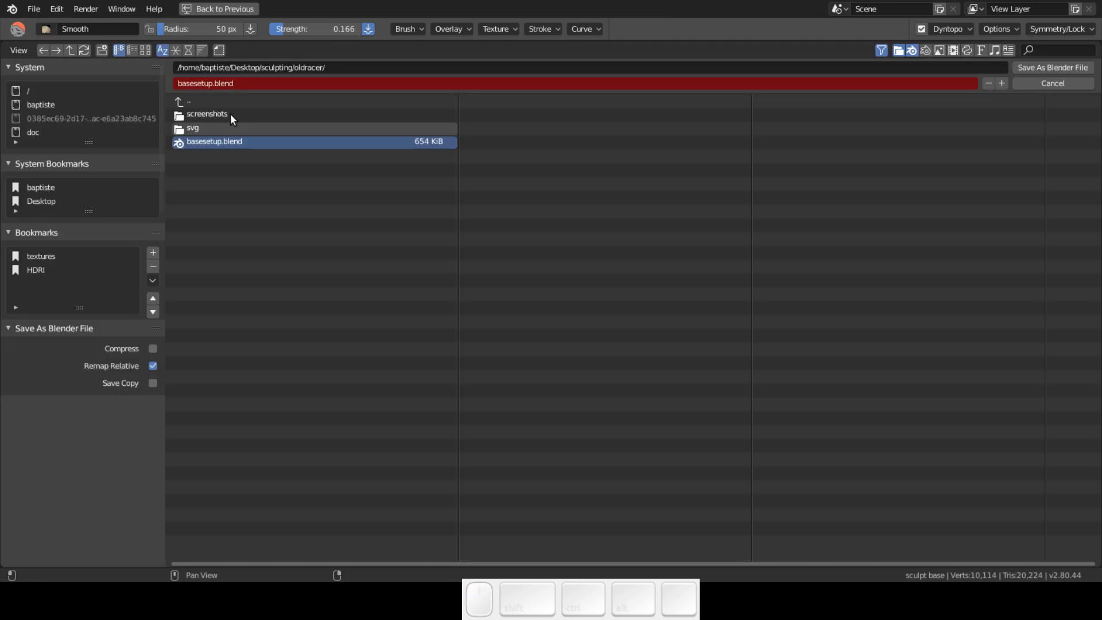
click(1003, 82)
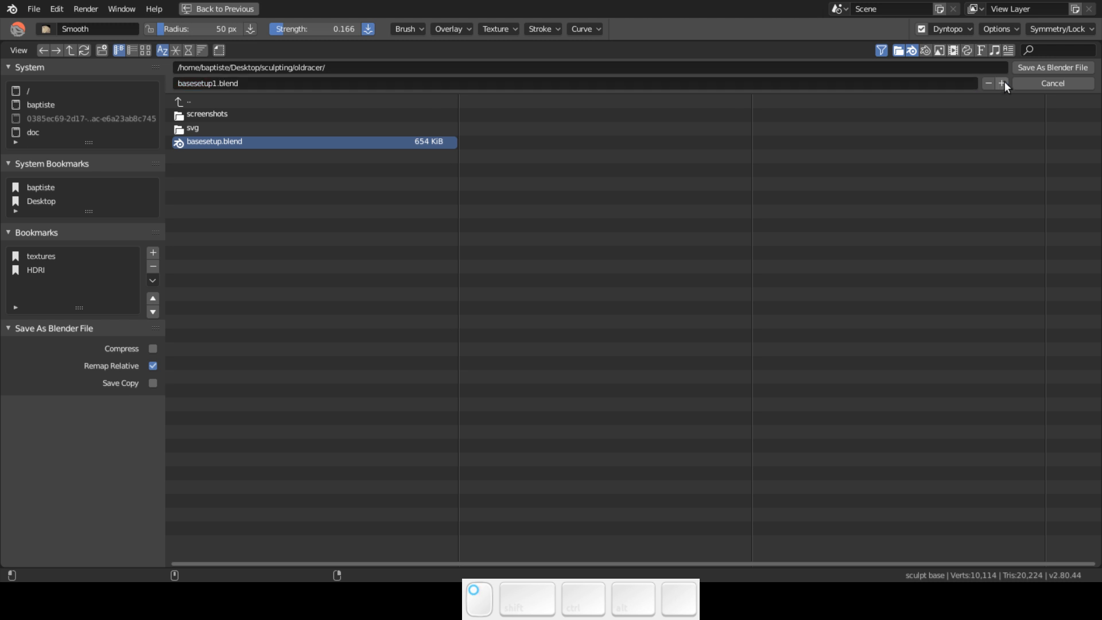
click(215, 84)
click(215, 85)
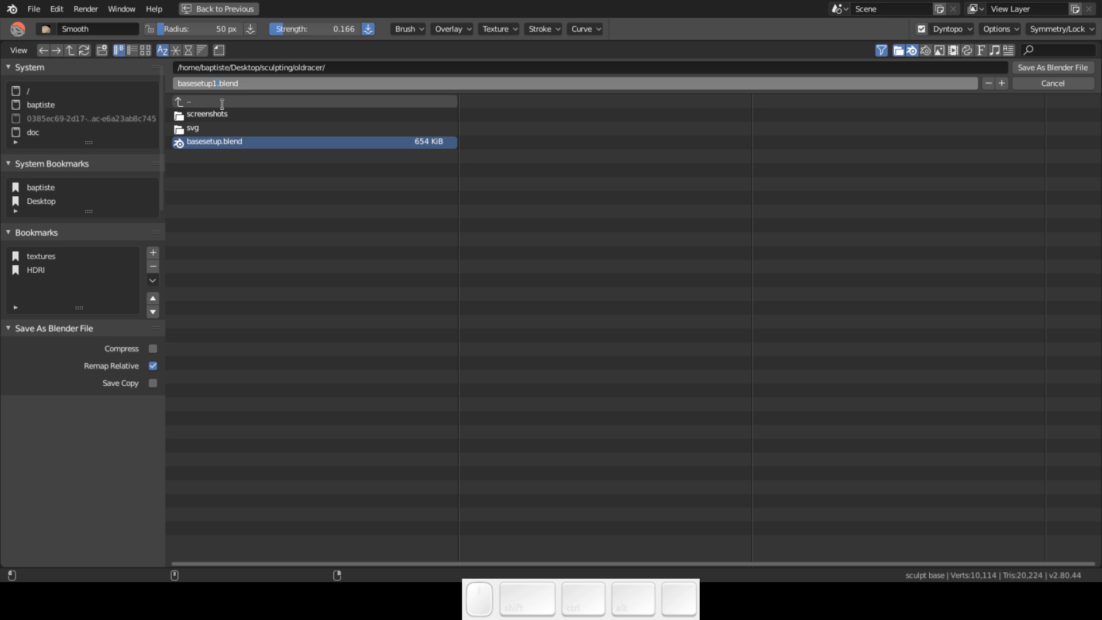
text(brush)
click(1033, 68)
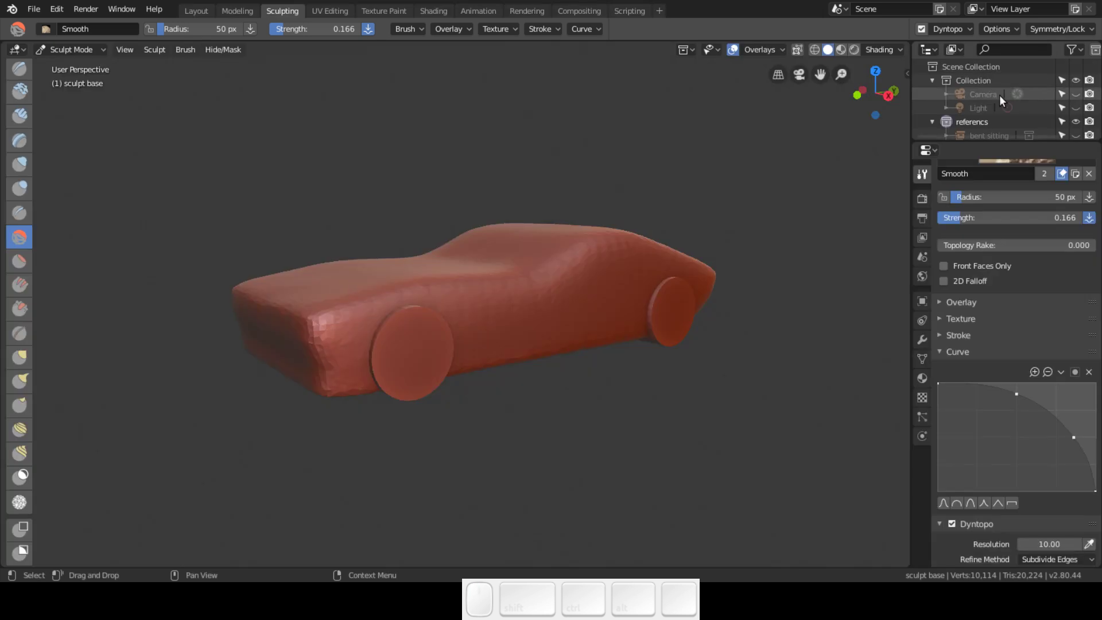
mouse_move(673, 282)
middle_down()
mouse_move(750, 269)
mouse_move(612, 282)
mouse_move(623, 295)
mouse_move(646, 292)
mouse_move(612, 296)
mouse_move(611, 272)
mouse_move(648, 288)
mouse_move(639, 284)
mouse_move(639, 301)
mouse_move(603, 288)
middle_up()
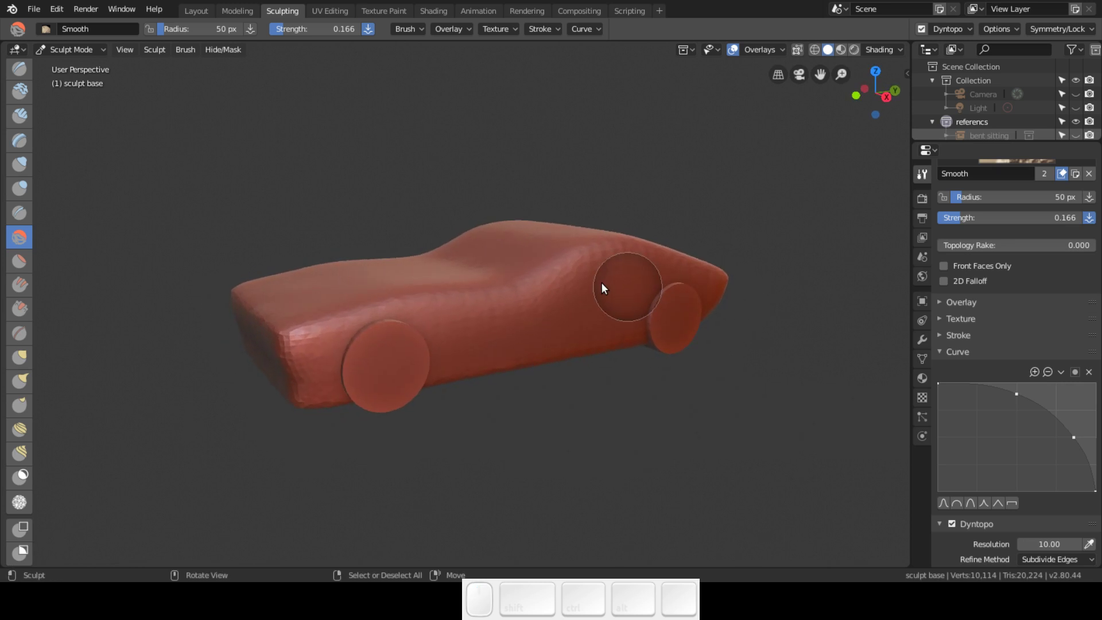